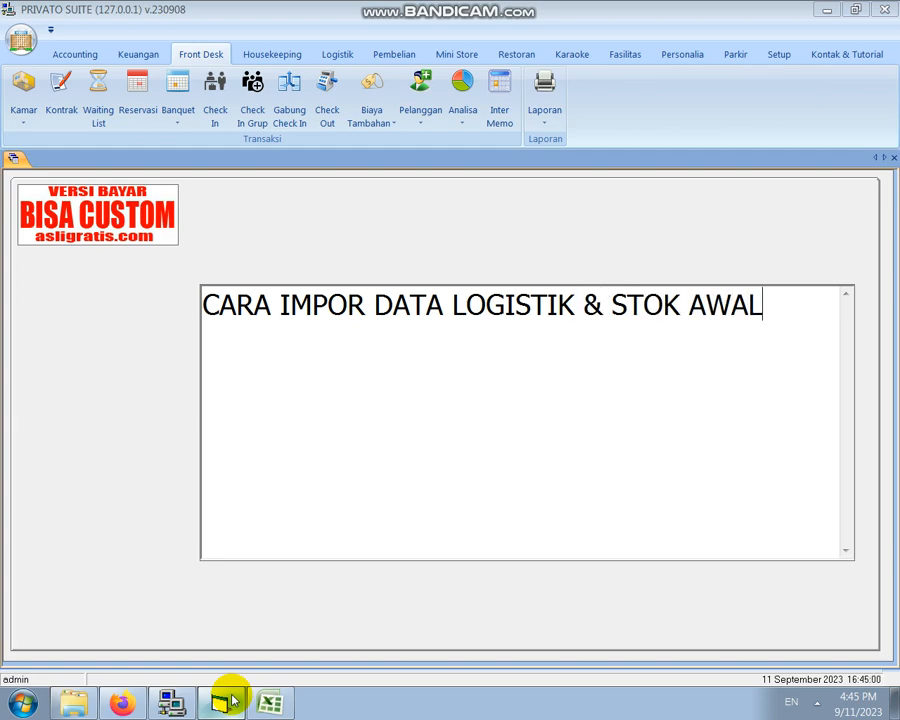
Step: Complete the note's title with "DARI EXCEL SOFTWARE HOTEL" and add the line "DATA LOGISTIK DAPAT DIINPUT PADA MENU GUDANG-BARANG, KEMUDIAN KLIK IMPOR"
{"action": "type", "text": "ARI"}
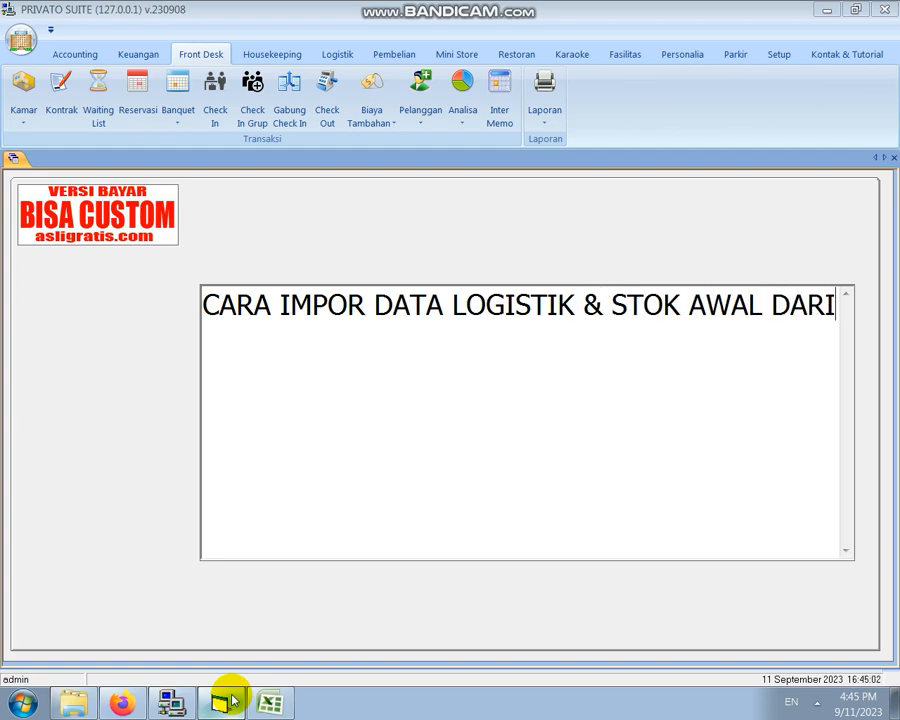
{"action": "type", "text": " EXCEL SOFTWARE HOTE"}
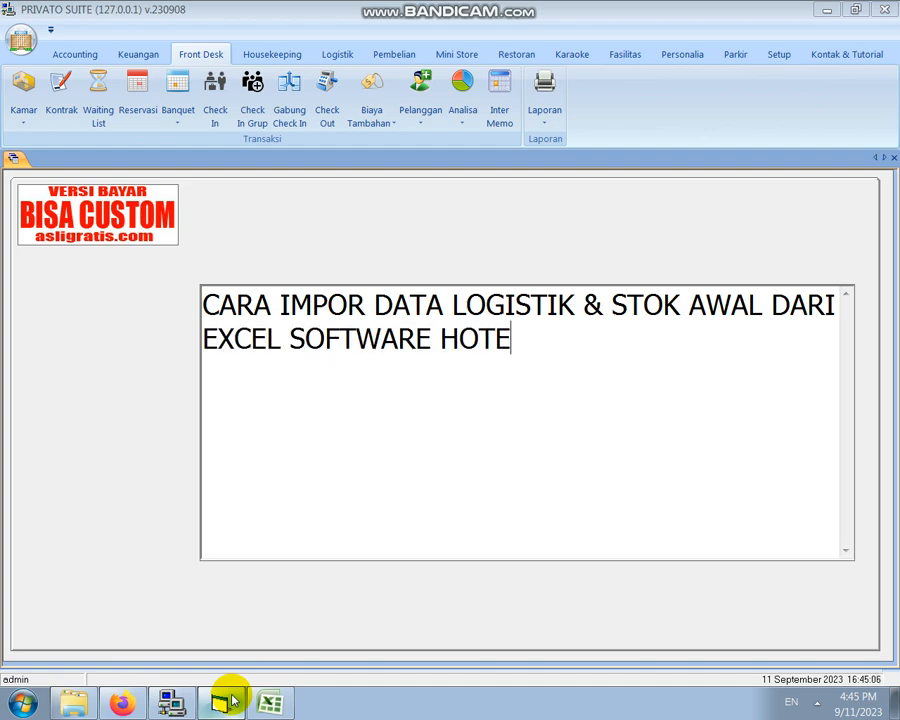
{"action": "type", "text": "DATA LOGISTIK DAPAT DIIN"}
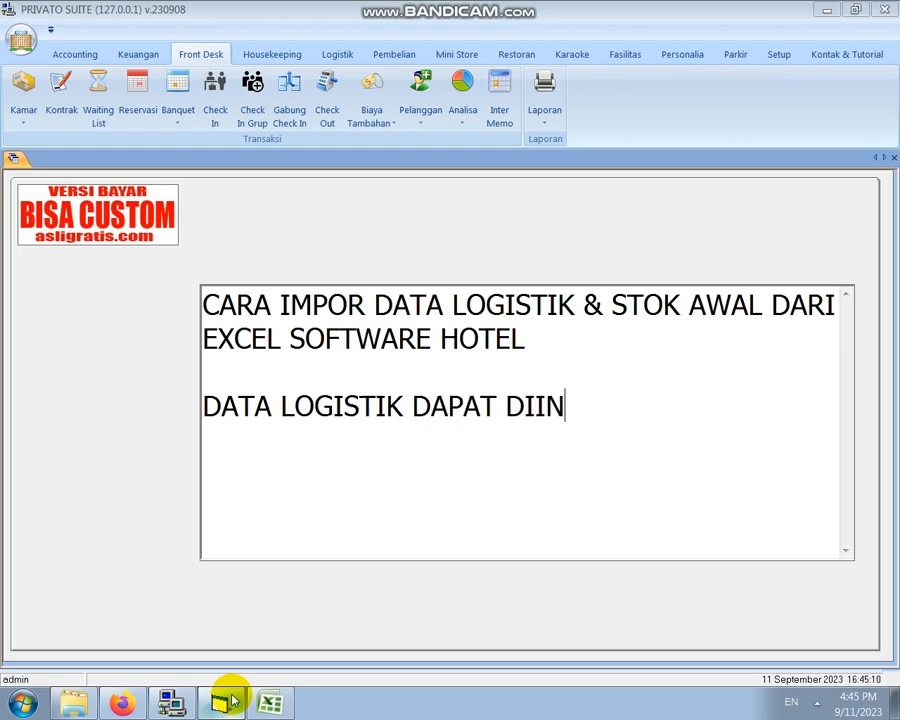
{"action": "type", "text": "PUT PADA MENU"}
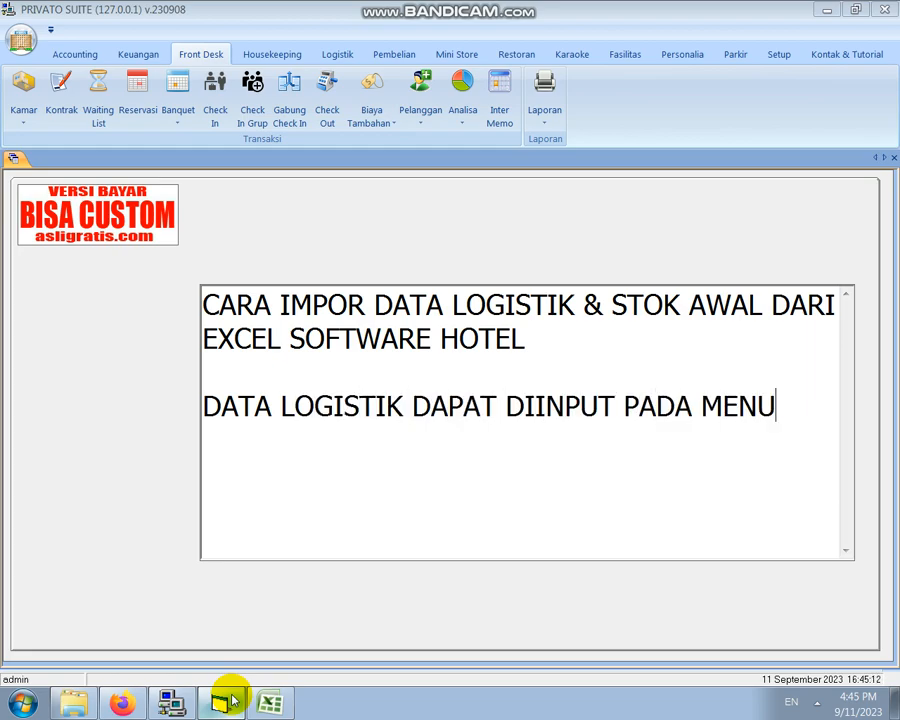
{"action": "type", "text": " GUDANG-BARANG, K"}
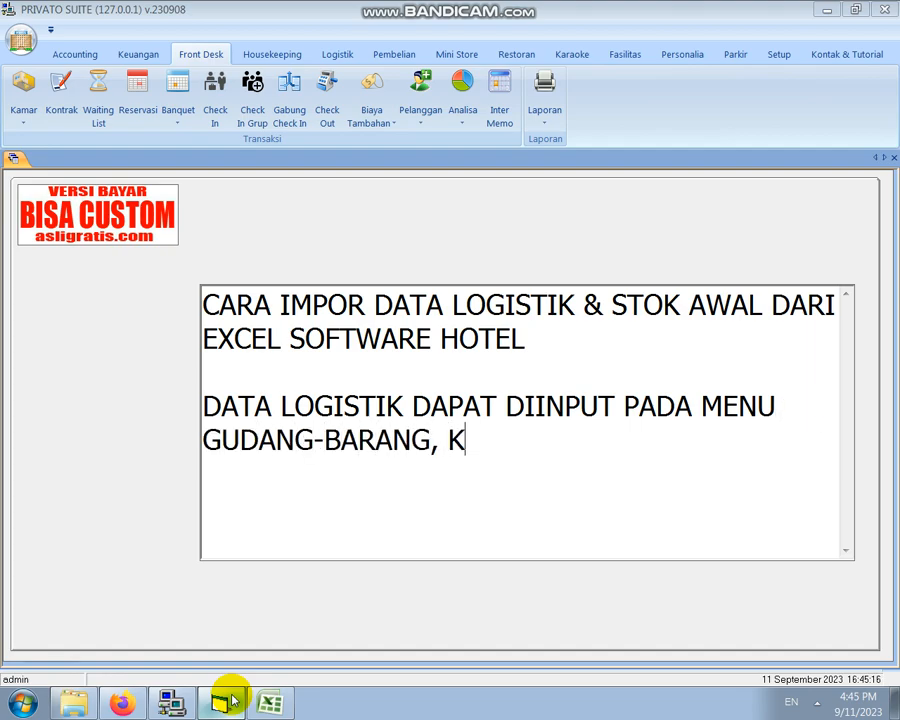
{"action": "type", "text": "EMD"}
{"action": "type", "text": "UDIA"}
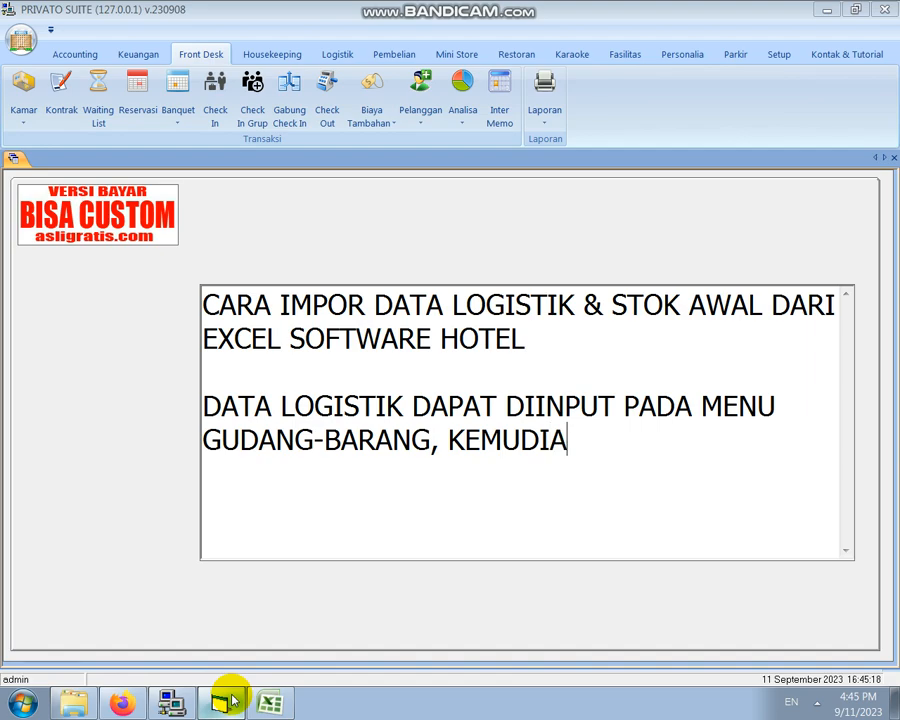
{"action": "type", "text": "N KLIK IMO"}
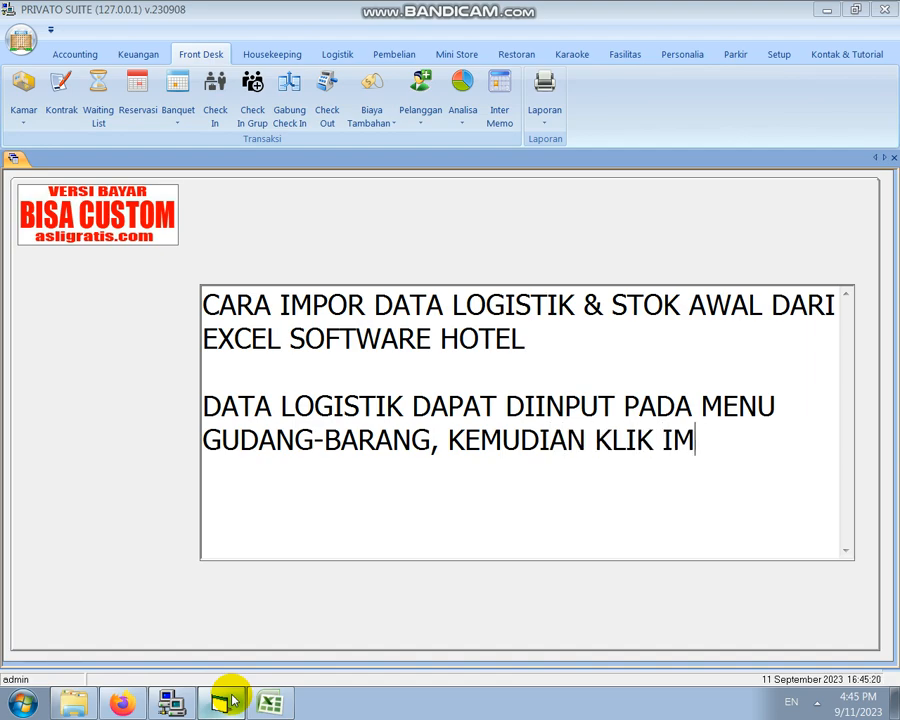
{"action": "key", "text": "BackSpace"}
{"action": "type", "text": "POR"}
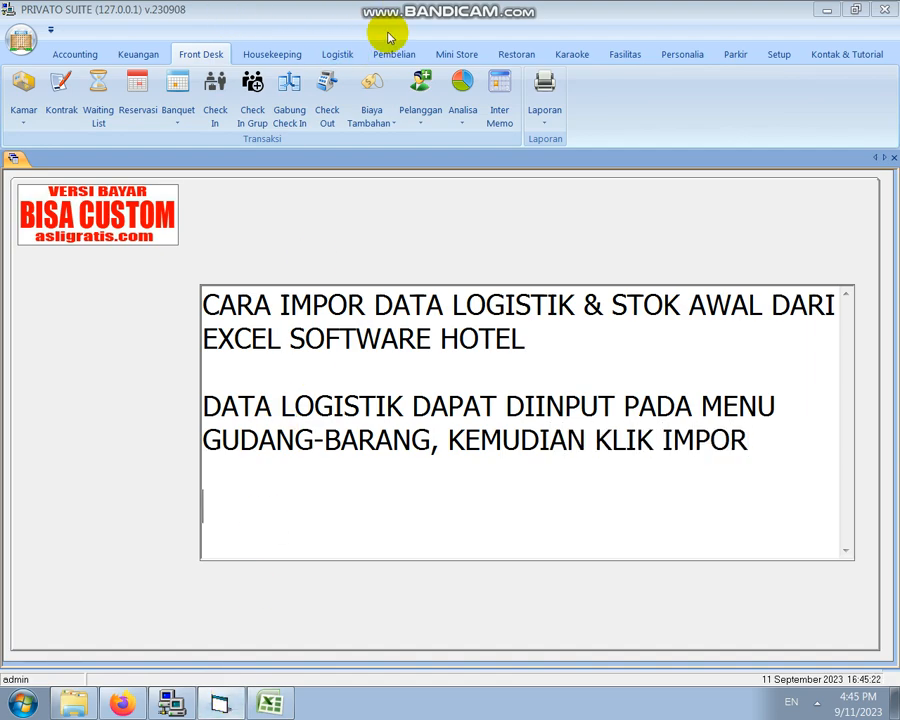
Step: Open the Barang item list in the Logistik module and bring up its Impor dialog
{"action": "left_click", "coordinate": [328, 55]}
{"action": "left_click", "coordinate": [100, 105]}
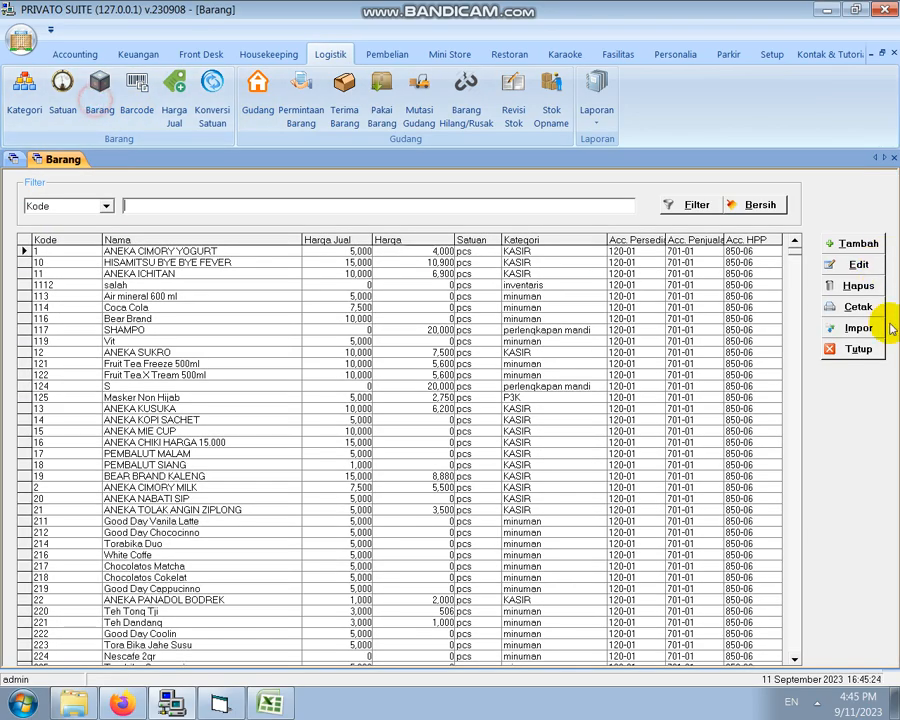
{"action": "left_click", "coordinate": [856, 330]}
Step: Arrange the import dialog above a resized imporbarang Excel workbook so the mapping fields and the sheet columns are both visible
{"action": "left_click_drag", "start_coordinate": [358, 232], "coordinate": [236, 119]}
{"action": "left_click", "coordinate": [270, 705]}
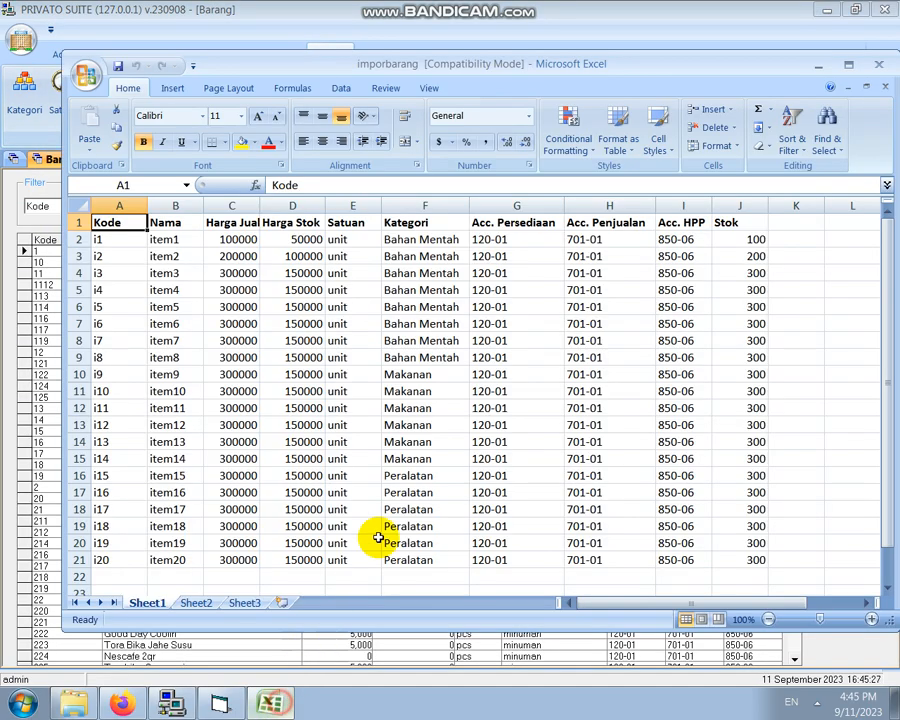
{"action": "left_click_drag", "start_coordinate": [330, 48], "coordinate": [340, 290]}
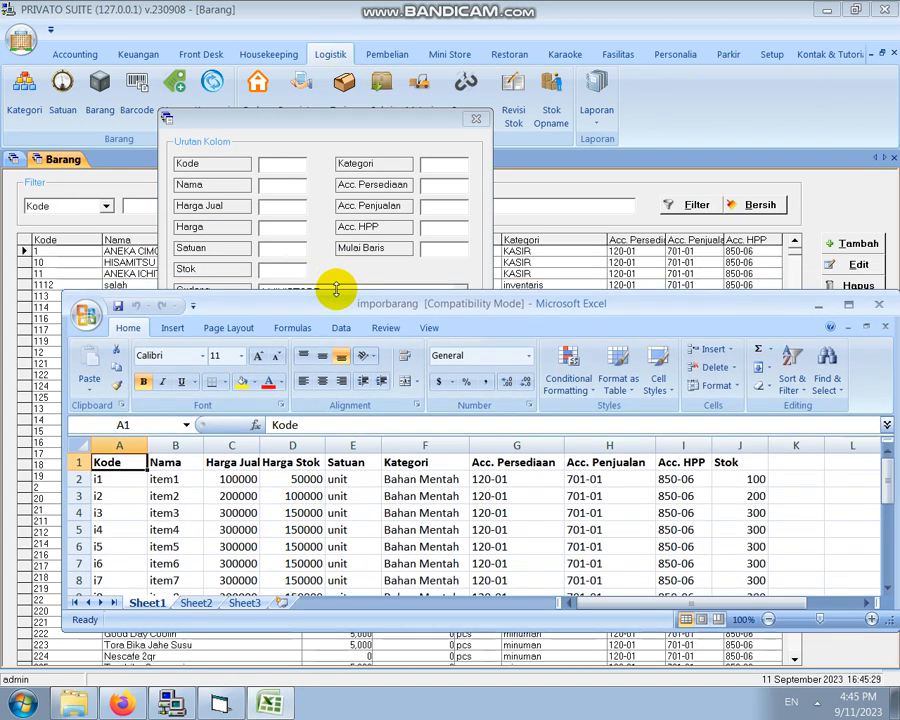
{"action": "left_click_drag", "start_coordinate": [296, 630], "coordinate": [294, 666]}
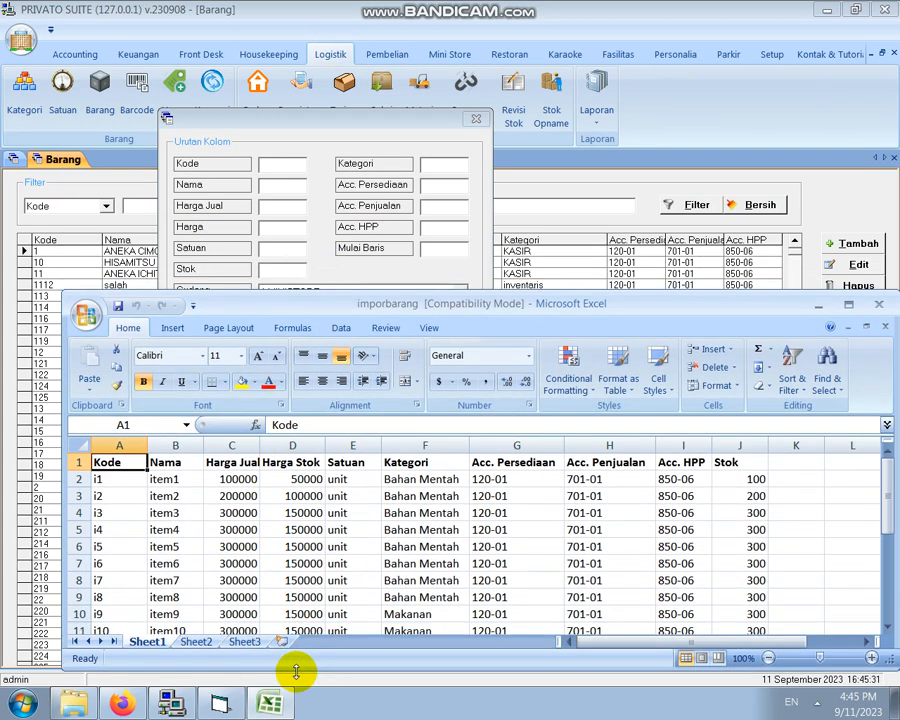
{"action": "left_click_drag", "start_coordinate": [327, 118], "coordinate": [448, 45]}
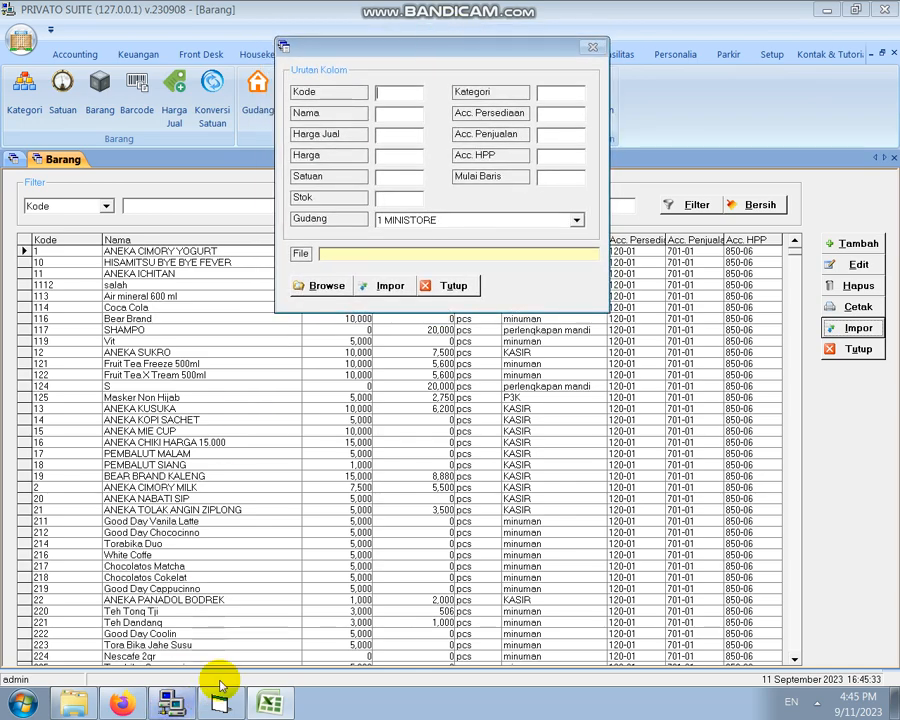
{"action": "left_click", "coordinate": [269, 704]}
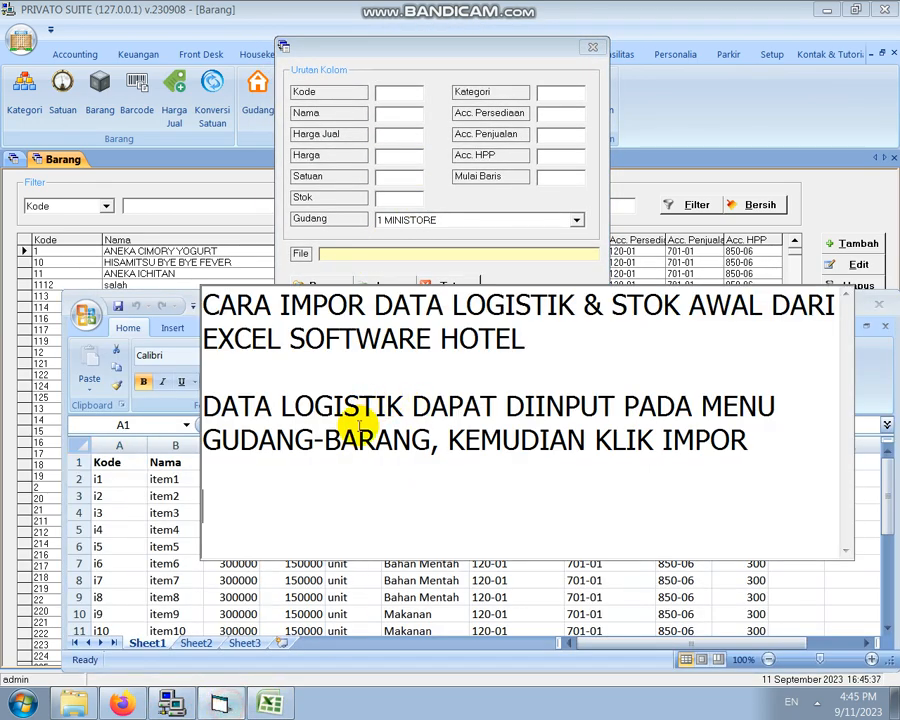
Step: Add the note paragraph "SIAPKAN DATA BARANG YANG AKAN DIIMPOR DALAM BENTUK EXCEL, DENGAN FORMAT SAMA SEPERTI JUMLAH KOLOM PADA MENU IMPOR"
{"action": "type", "text": "SIAP"}
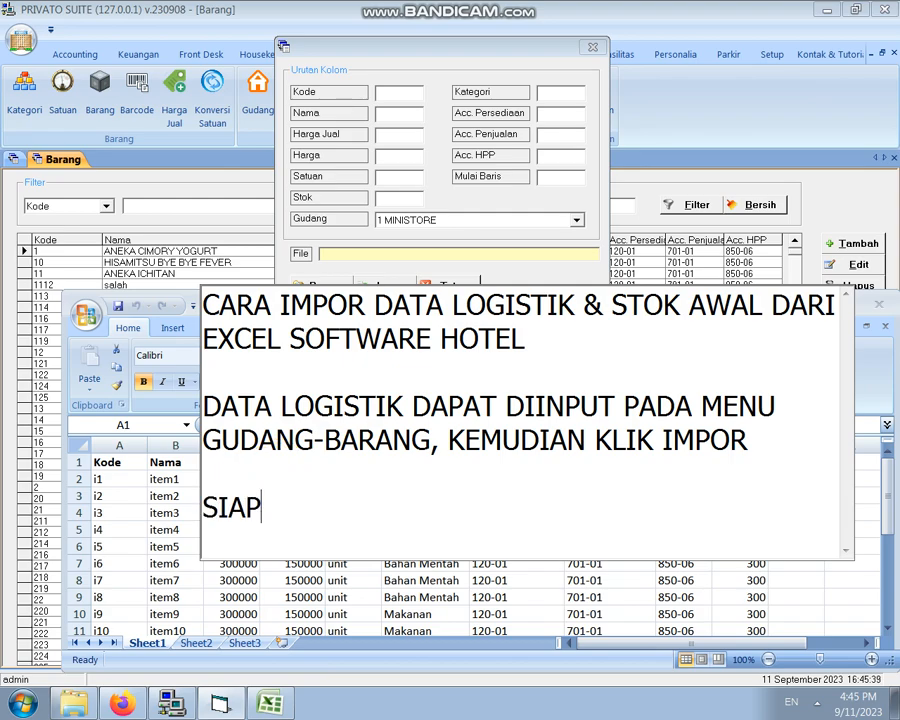
{"action": "type", "text": "KAN DATA EXCEL"}
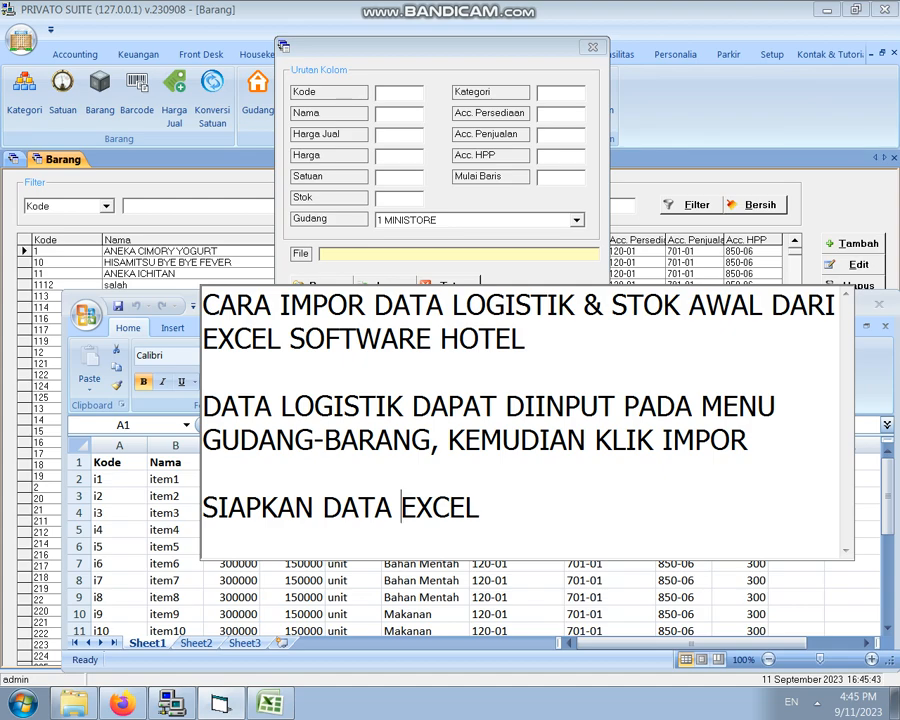
{"action": "type", "text": "BARANG YANG AKAN DIIMPOR "}
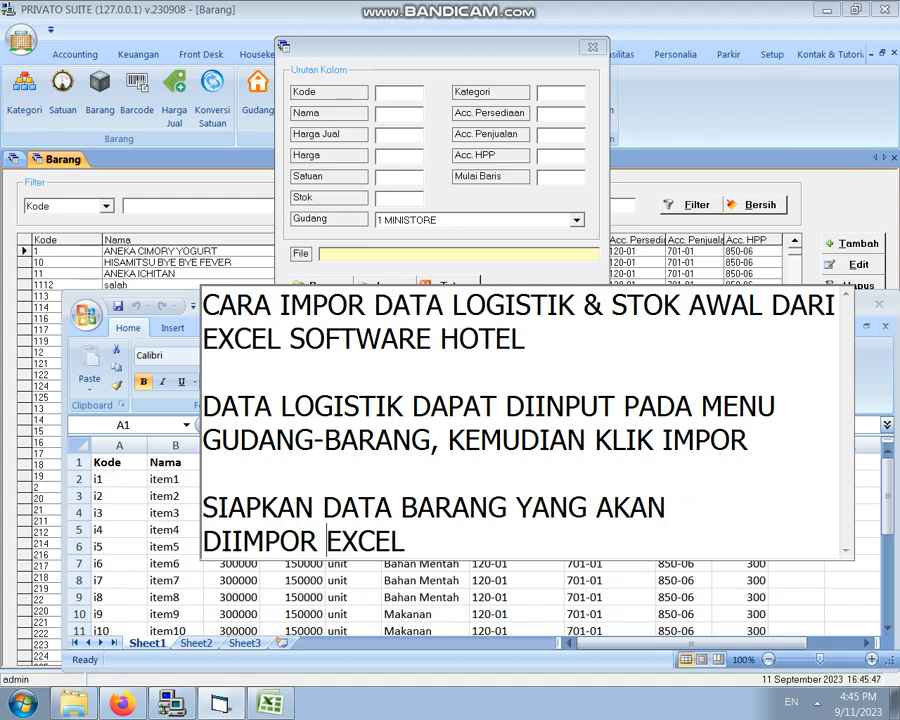
{"action": "type", "text": "DALAM BENTUK "}
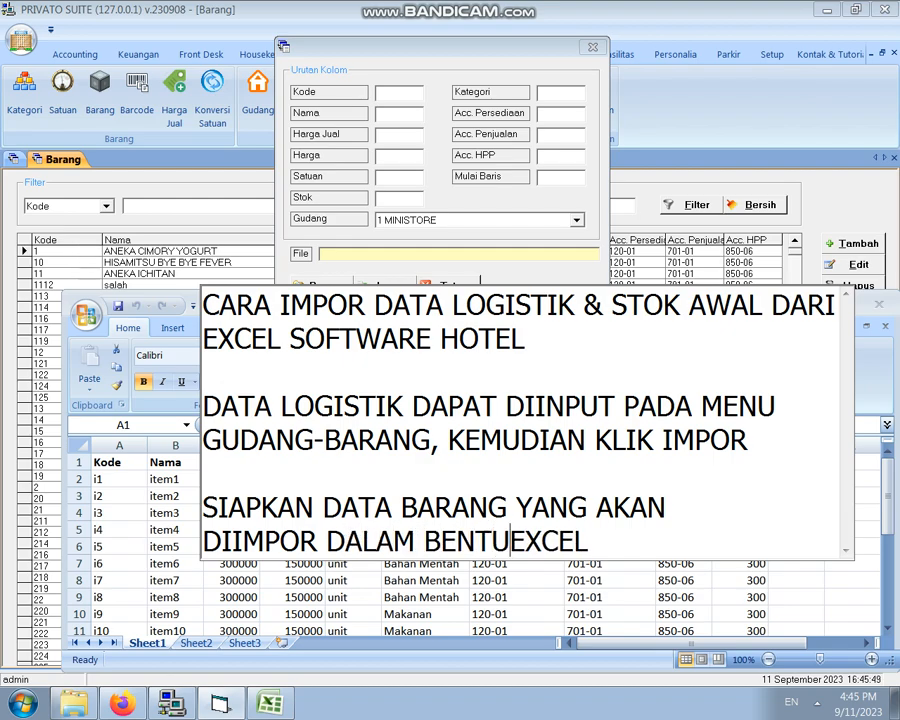
{"action": "type", "text": ", DEN"}
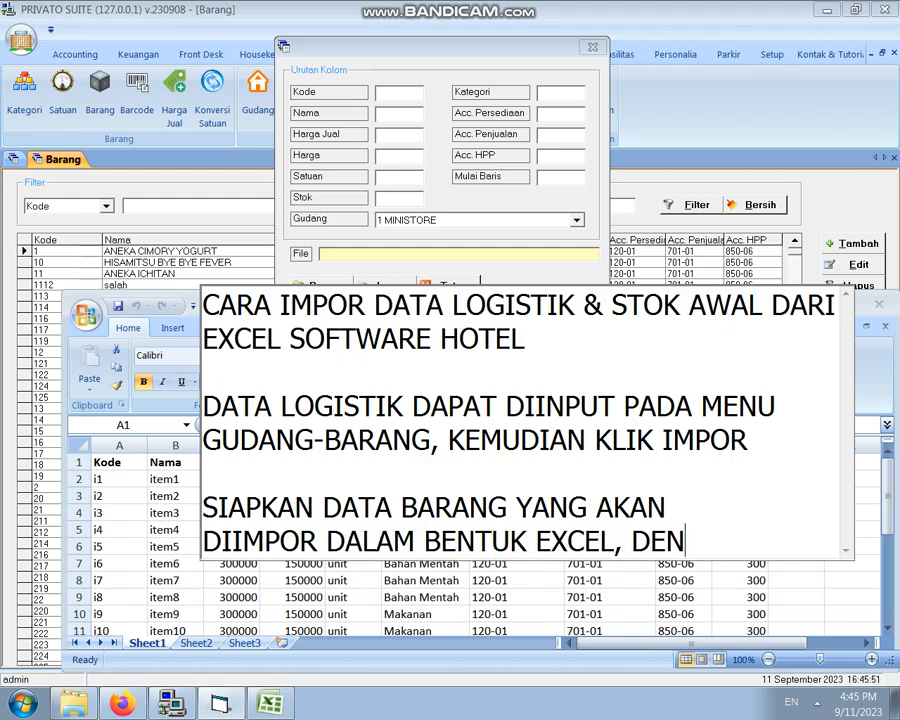
{"action": "type", "text": "GAN FORMAT SAMA SEPERTI"}
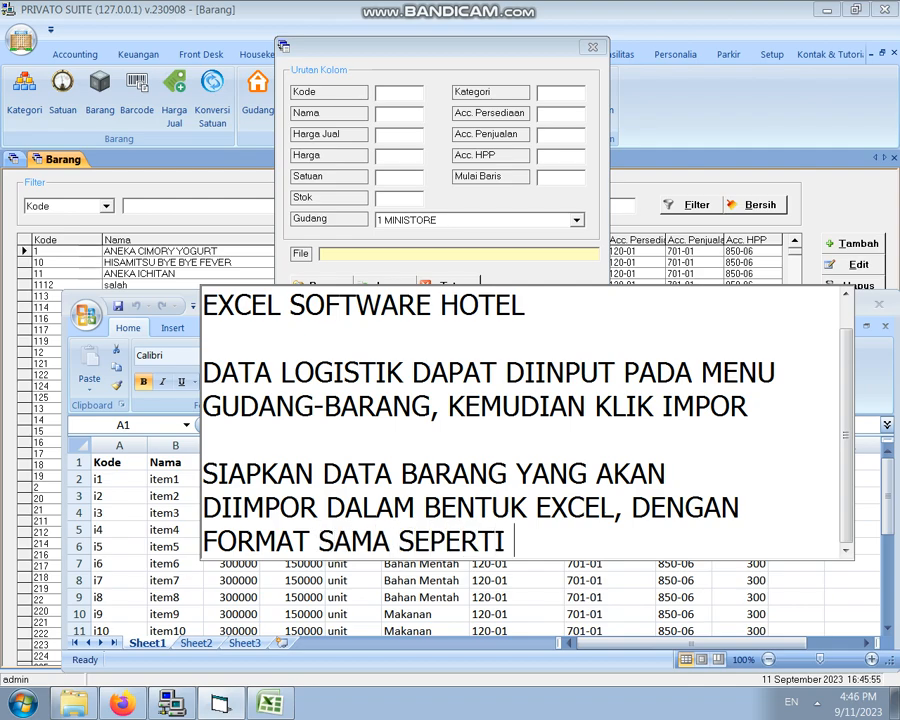
{"action": "type", "text": " JUMLAH KOLOM PADA MENU I"}
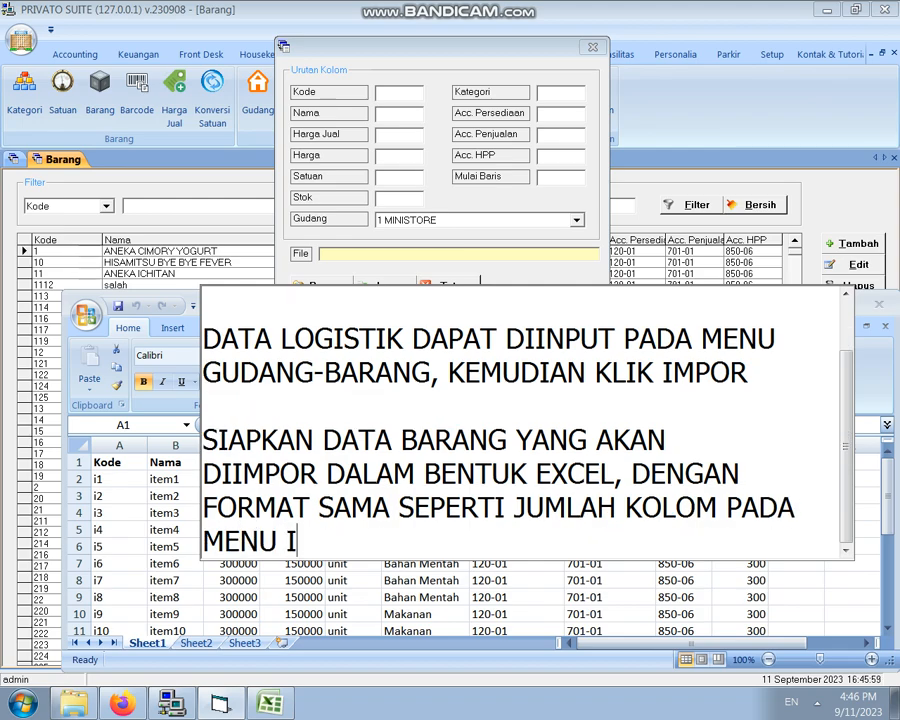
{"action": "type", "text": "MPOR"}
{"action": "key", "text": "Return"}
{"action": "key", "text": "Return"}
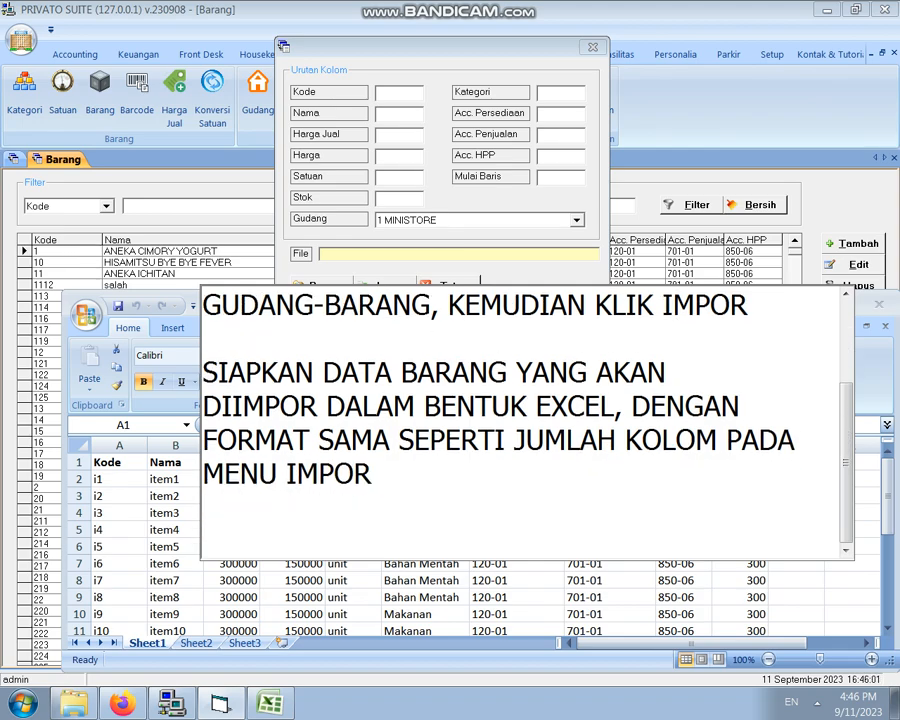
Step: Start a new note paragraph reading "SELANJUTNYA ISI KOLOM MENU IMPOR DENGAN POSISI DATA PADA EXCEL"
{"action": "type", "text": "SELANJ"}
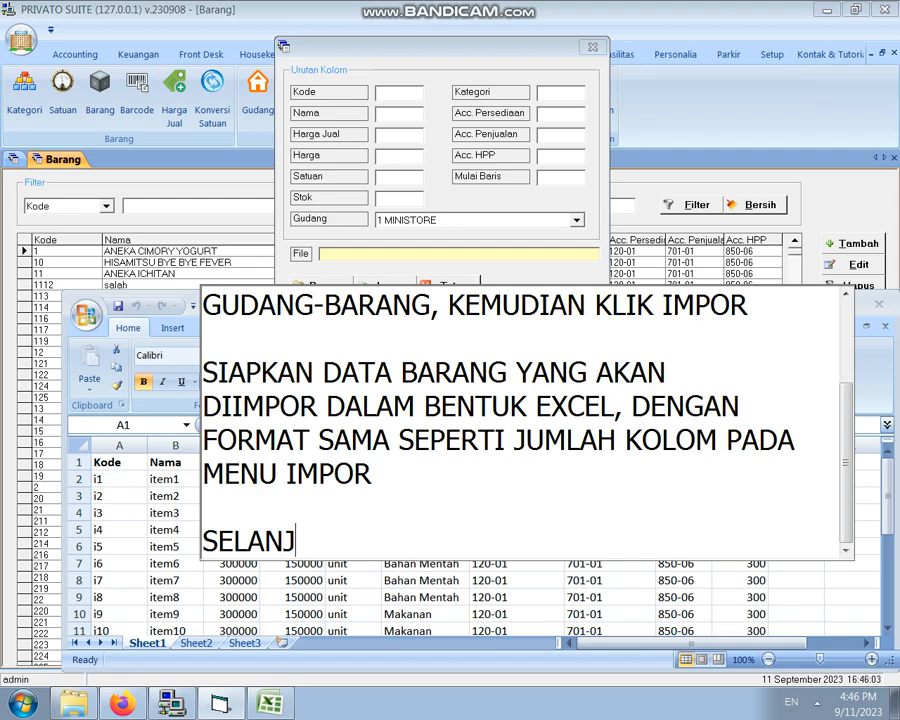
{"action": "type", "text": "UTNYA ISI KOLO"}
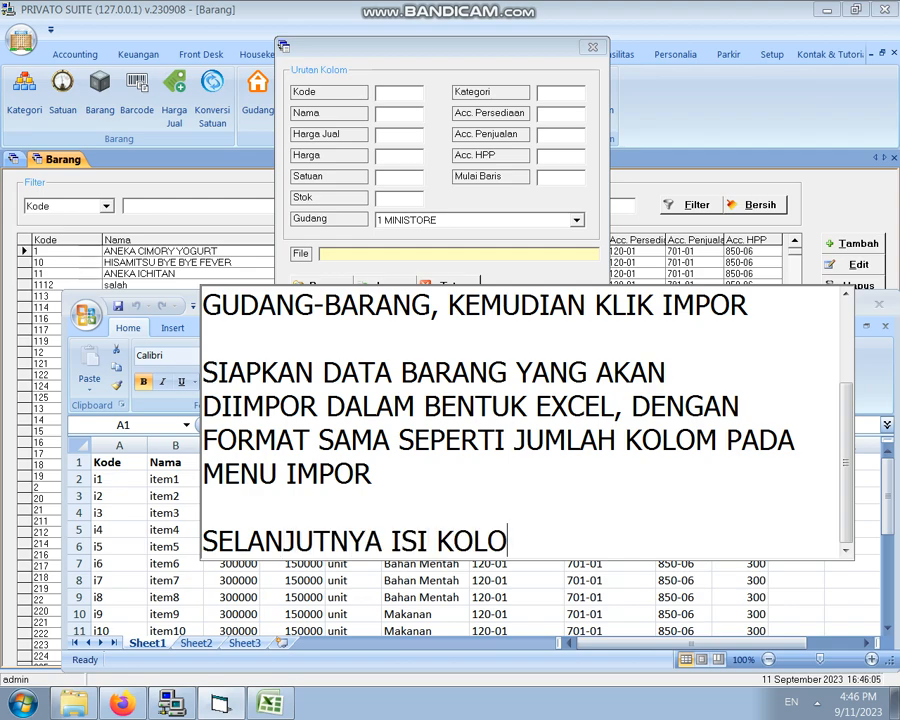
{"action": "type", "text": "M MENU IMPOR DEN"}
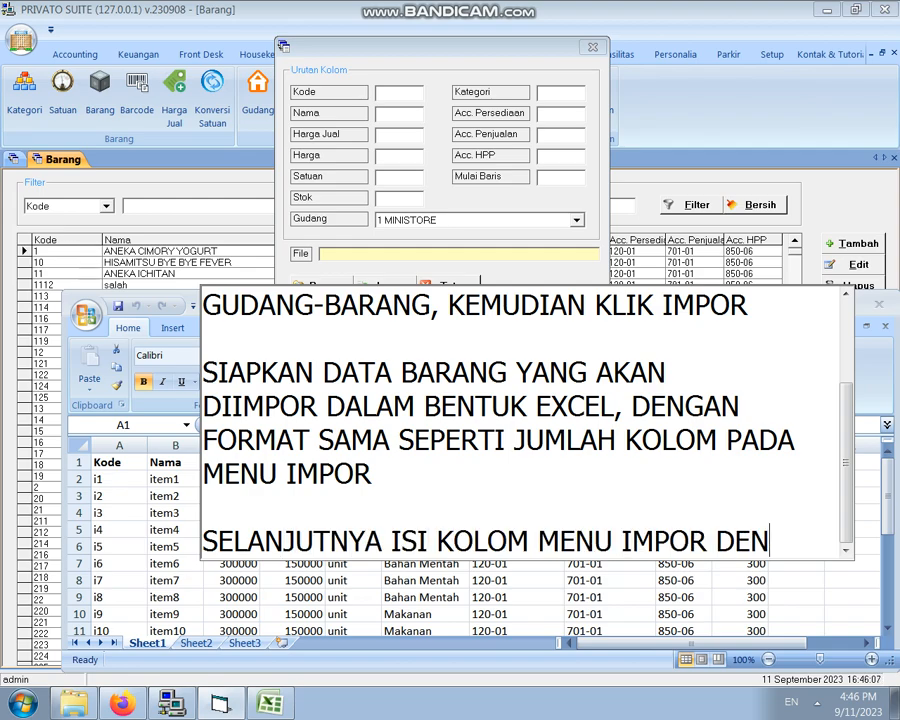
{"action": "type", "text": "GAN POSISI DATA PASA"}
{"action": "key", "text": "BackSpace"}
{"action": "key", "text": "BackSpace"}
{"action": "type", "text": "DA EXCEL, M"}
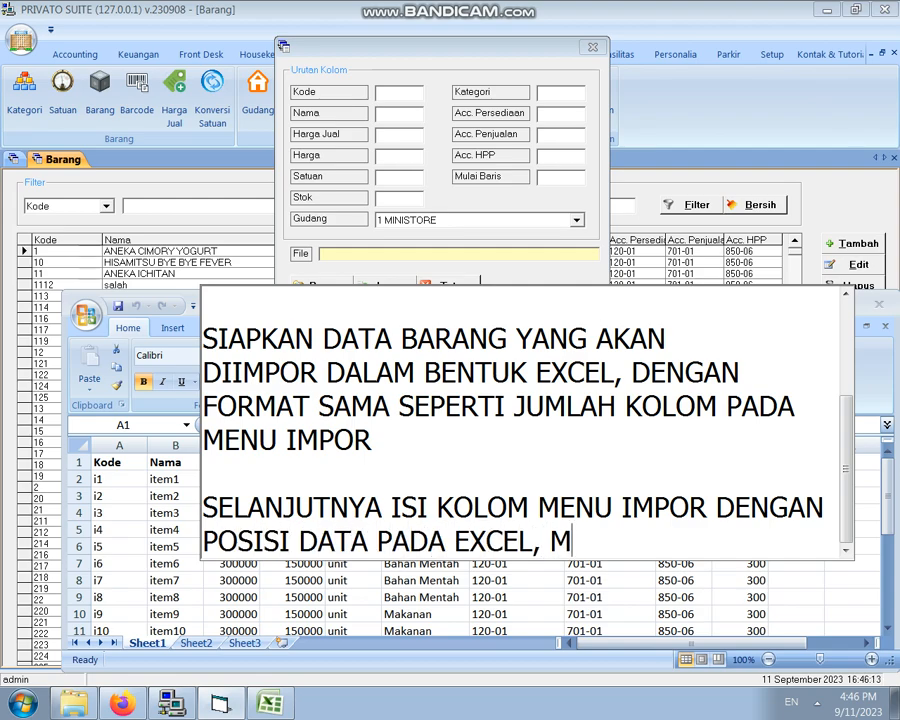
Step: Extend the note's last paragraph with the example "MISAL DATA KODE DI KOLOM A, MAKA PADA MENU IMPOR DI KOLOM KODE DIISI ANGKA 1"
{"action": "type", "text": "ISAL DA"}
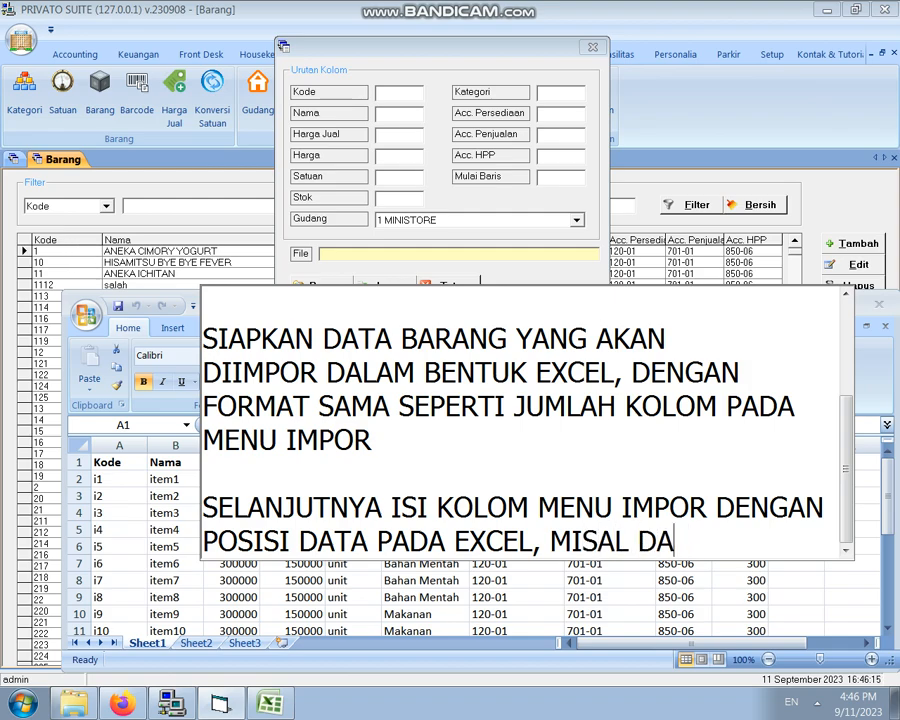
{"action": "type", "text": "TA KODE DI KOLO"}
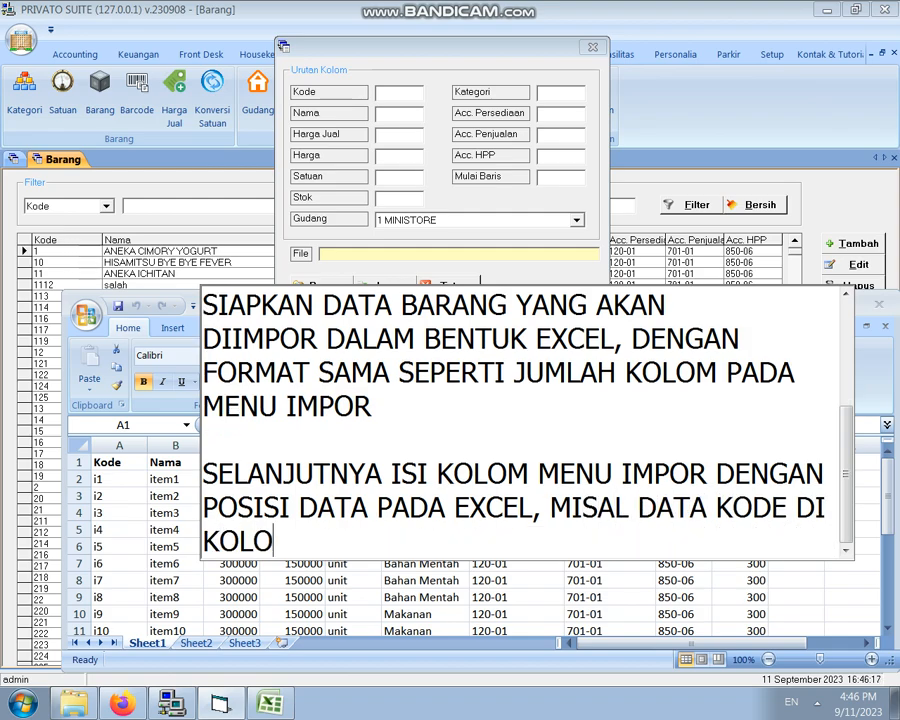
{"action": "type", "text": "M A, MAK"}
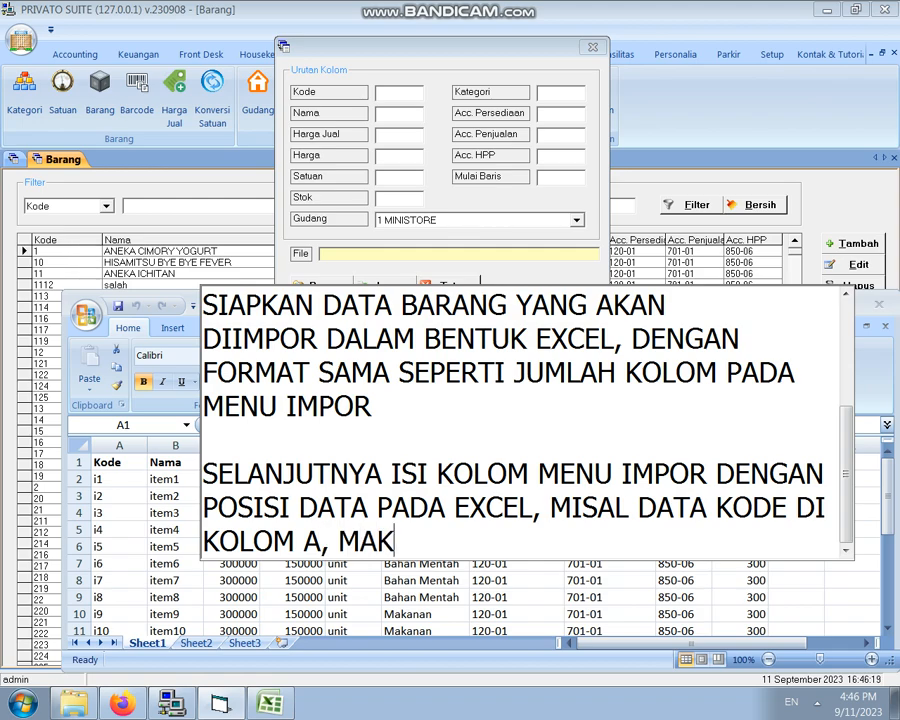
{"action": "type", "text": "A PADA MENU IMPOR D"}
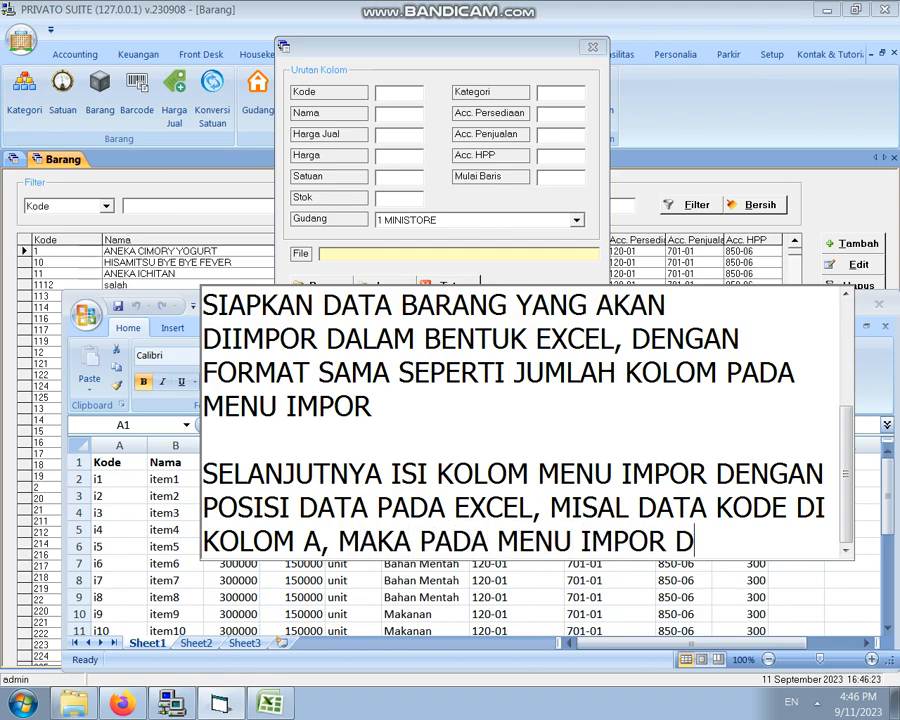
{"action": "type", "text": "I KOLOM KODE DIISI "}
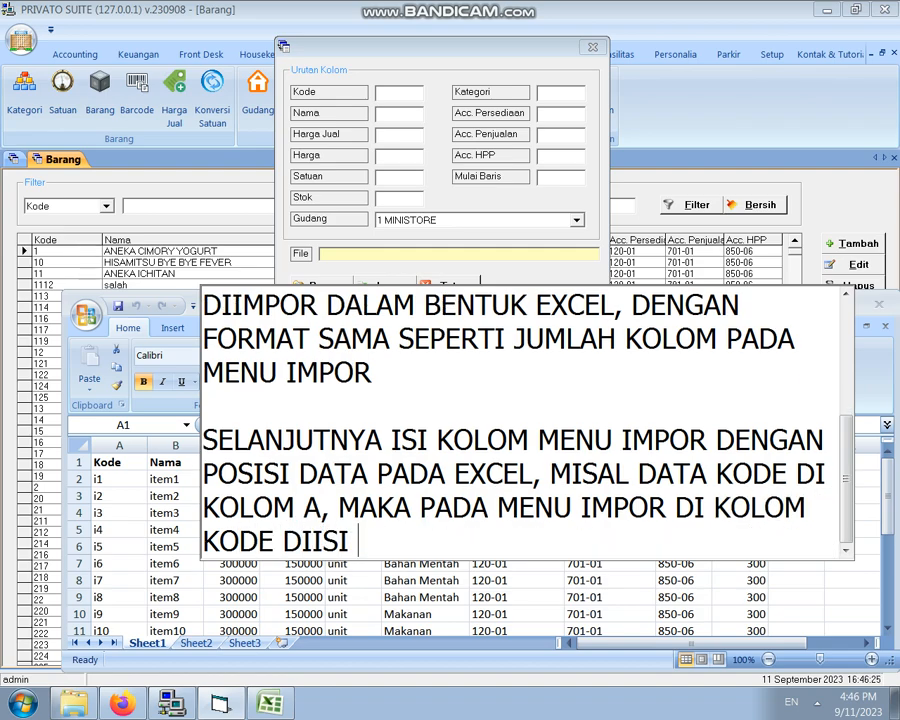
{"action": "type", "text": "ANGKA"}
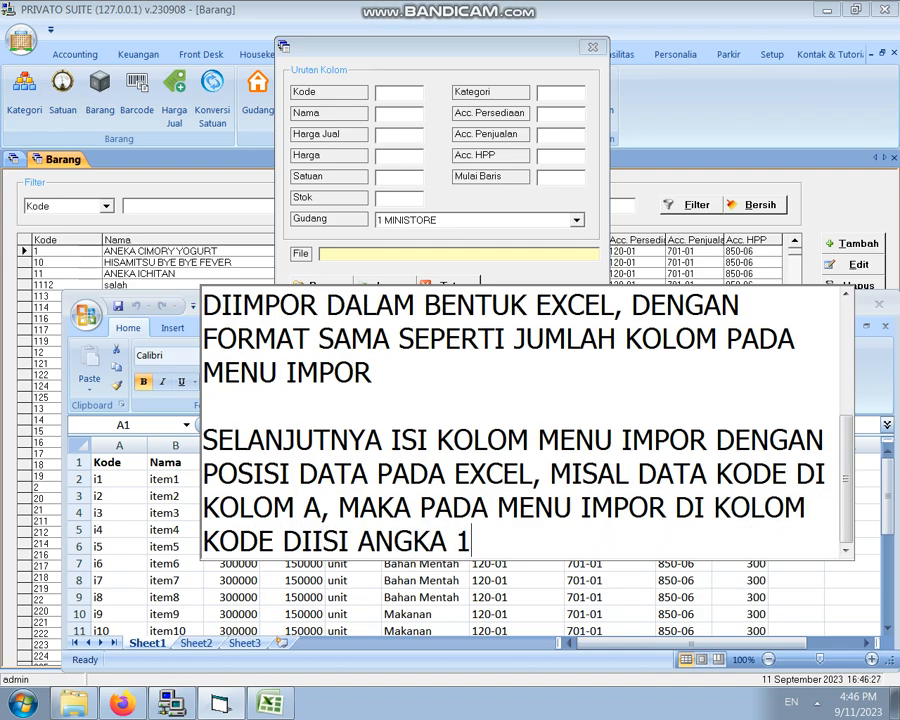
{"action": "type", "text": " 1"}
{"action": "key", "text": "Return"}
{"action": "key", "text": "Return"}
Step: In the import dialog, set the Kode column position to 1 and the Nama column position to 2, matching the workbook's columns
{"action": "left_click", "coordinate": [398, 96]}
{"action": "type", "text": "1"}
{"action": "key", "text": "alt+Tab"}
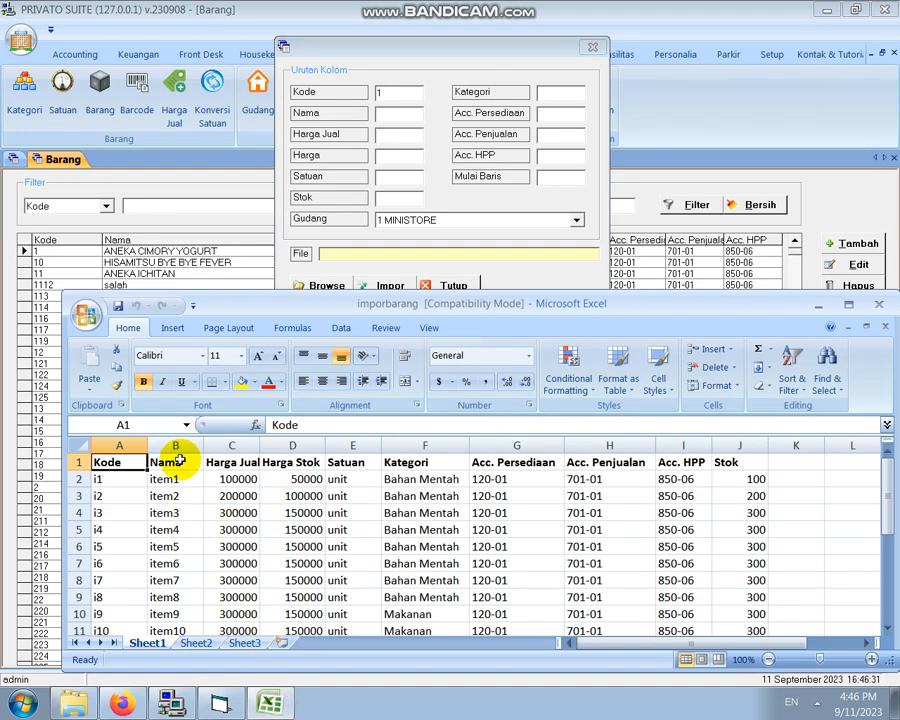
{"action": "left_click", "coordinate": [177, 445]}
{"action": "left_click", "coordinate": [396, 114]}
{"action": "type", "text": "2"}
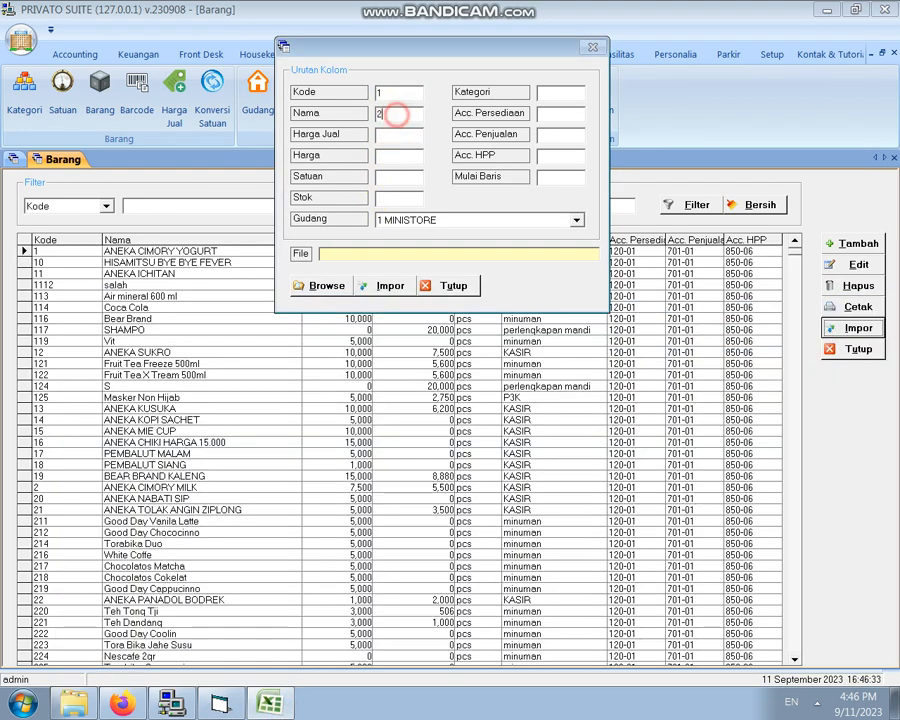
Step: In the import dialog, set Harga Jual to column 3, Harga to 4 and Satuan to 5, matching the workbook's columns
{"action": "left_click", "coordinate": [270, 704]}
{"action": "left_click", "coordinate": [231, 445]}
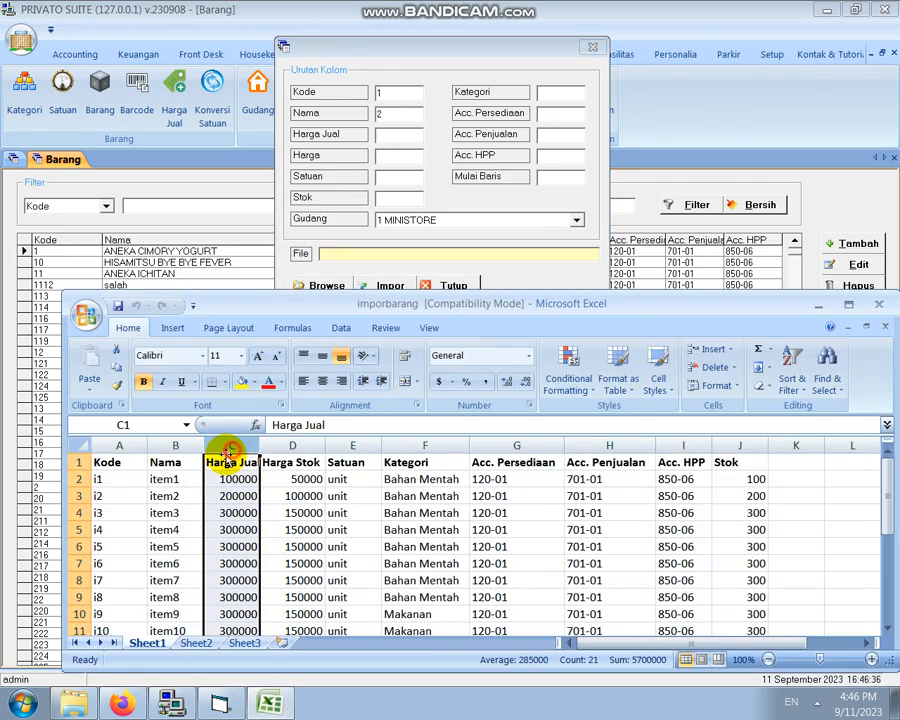
{"action": "left_click", "coordinate": [407, 132]}
{"action": "type", "text": "3"}
{"action": "left_click", "coordinate": [394, 154]}
{"action": "type", "text": "4"}
{"action": "left_click", "coordinate": [396, 177]}
{"action": "type", "text": "5"}
Step: Set the column positions to 6 for Stok, 7 for Kategori, 8 for Acc. Persediaan, 9 for Acc. Penjualan and 10 for Acc. HPP
{"action": "left_click", "coordinate": [397, 196]}
{"action": "type", "text": "6"}
{"action": "left_click", "coordinate": [546, 91]}
{"action": "type", "text": "7"}
{"action": "left_click", "coordinate": [559, 117]}
{"action": "type", "text": "8"}
{"action": "left_click", "coordinate": [558, 134]}
{"action": "type", "text": "9"}
{"action": "left_click", "coordinate": [558, 156]}
{"action": "type", "text": "10"}
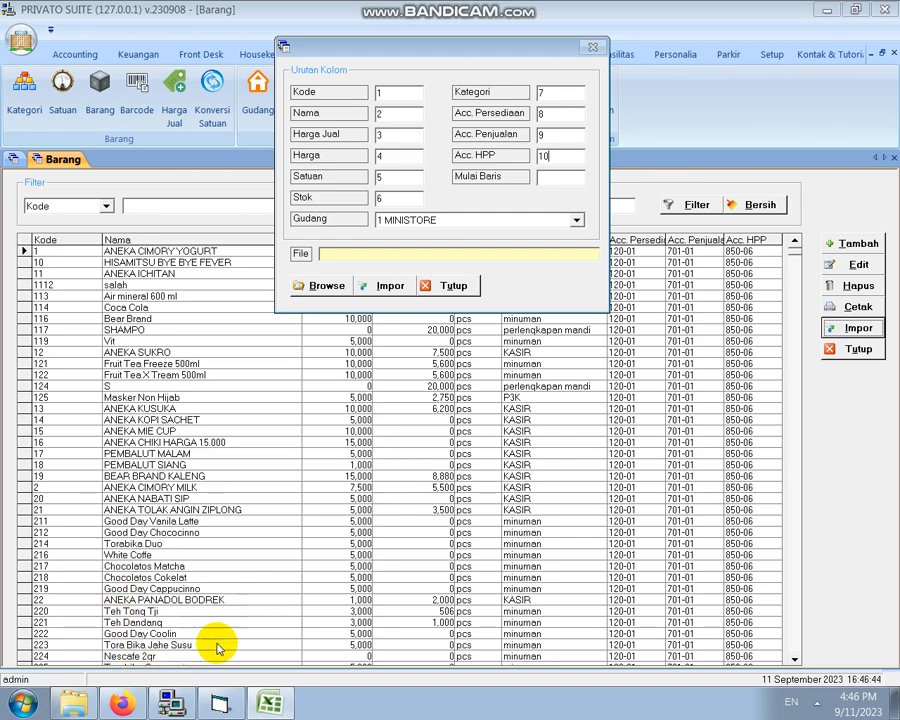
Step: Add the note paragraph "MULAI BARIS DIISI DENGAN POSISI BARIS DTA PERTAMA PADA EXCEL YANG AKAN DIIMPOR"
{"action": "left_click", "coordinate": [222, 703]}
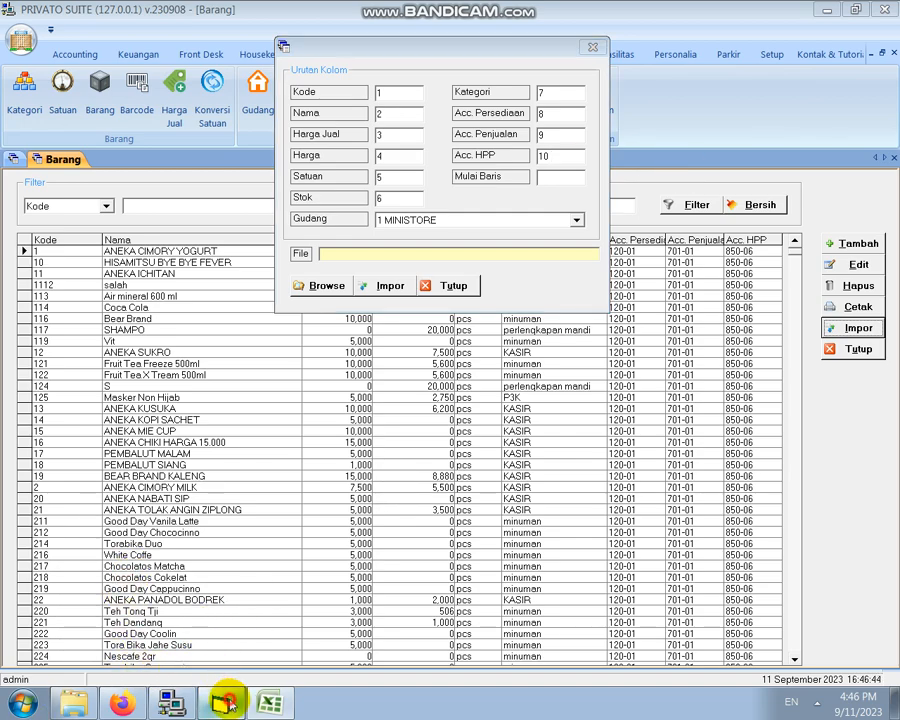
{"action": "type", "text": "MU"}
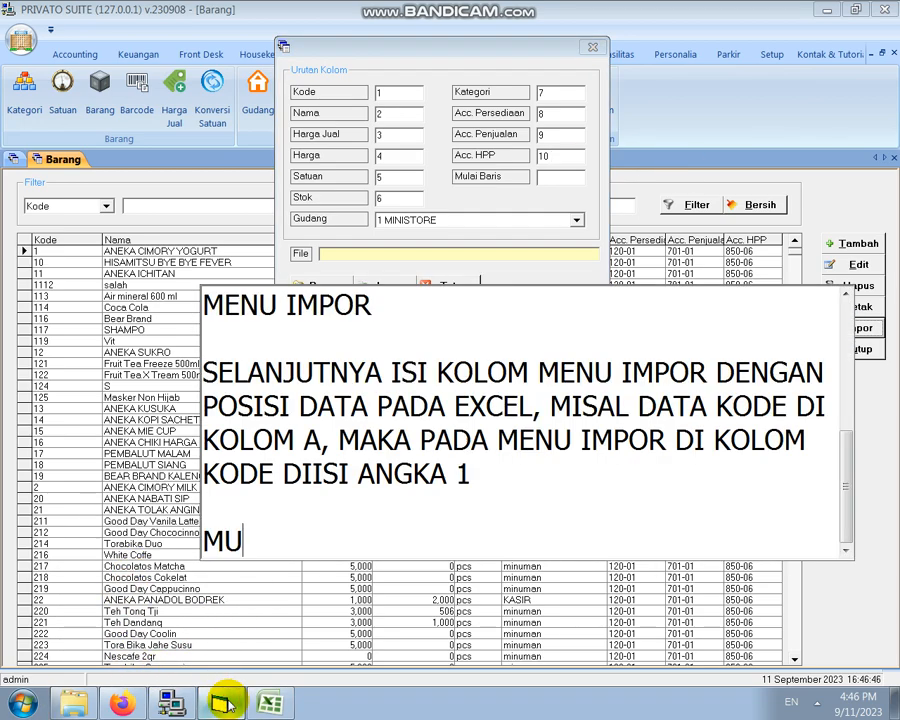
{"action": "type", "text": "LAI BARI SD"}
{"action": "key", "text": "BackSpace"}
{"action": "key", "text": "BackSpace"}
{"action": "key", "text": "BackSpace"}
{"action": "type", "text": "S"}
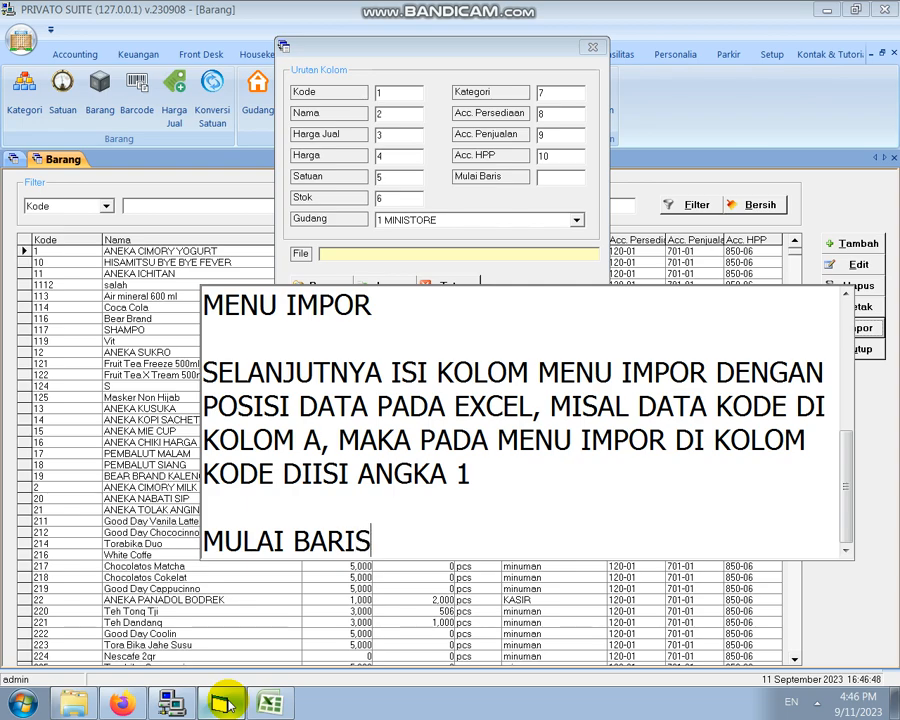
{"action": "type", "text": " DIISI DENGAN POSISI BARIS DTA PE"}
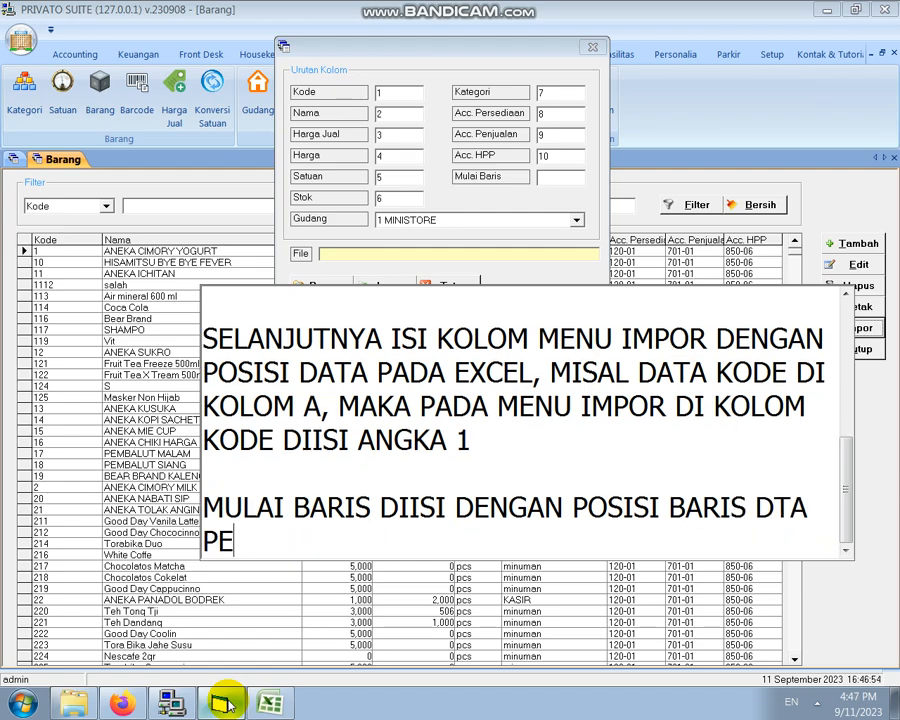
{"action": "type", "text": "RTAMA PADA EXCEL YANG AAN DI"}
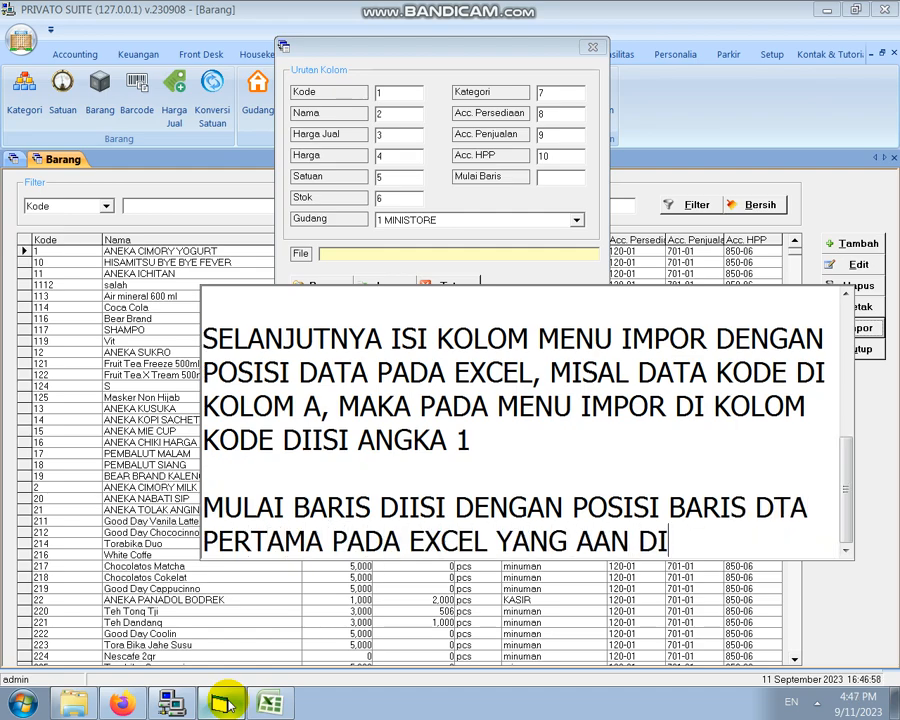
{"action": "type", "text": "IMPOR"}
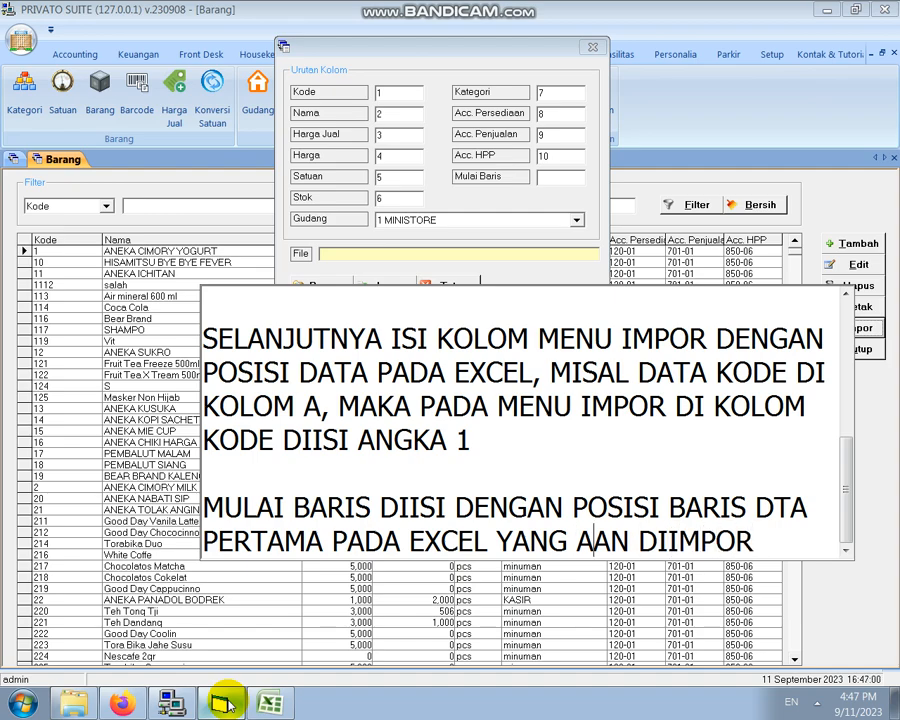
{"action": "type", "text": "K"}
{"action": "key", "text": "End"}
{"action": "key", "text": "Return"}
{"action": "key", "text": "Return"}
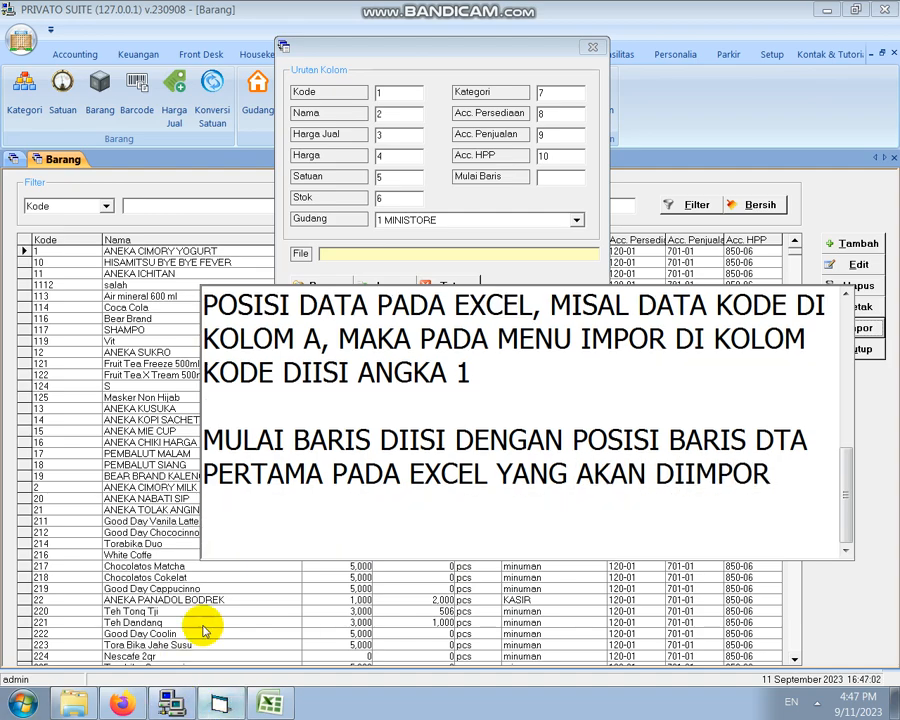
Step: Compare the dialog's column positions with the Excel workbook, and set Kategori to 6 and Acc. Persediaan to 7
{"action": "left_click", "coordinate": [269, 703]}
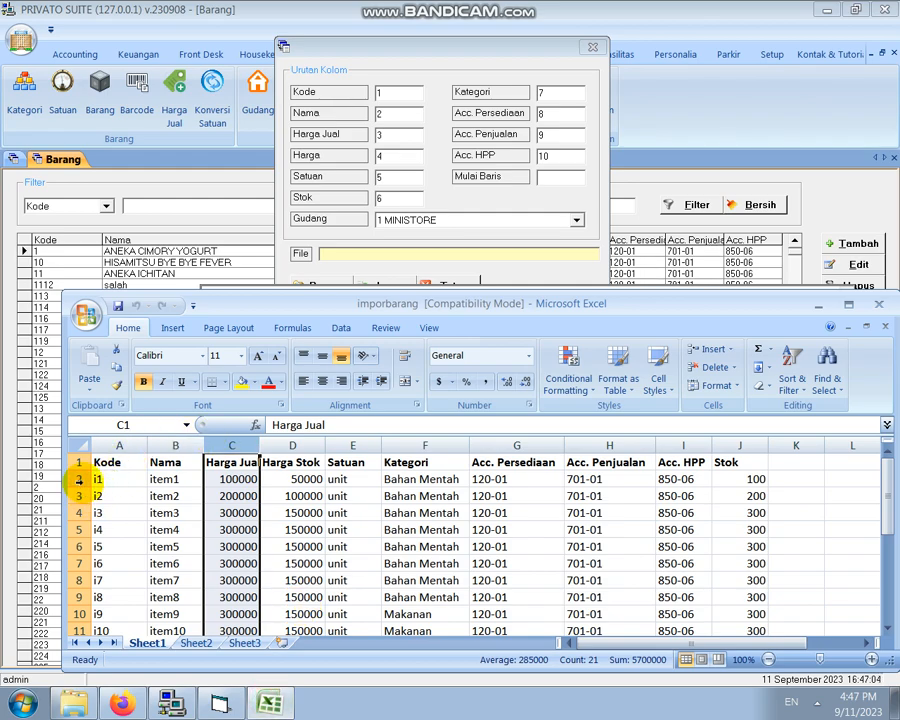
{"action": "left_click", "coordinate": [78, 479]}
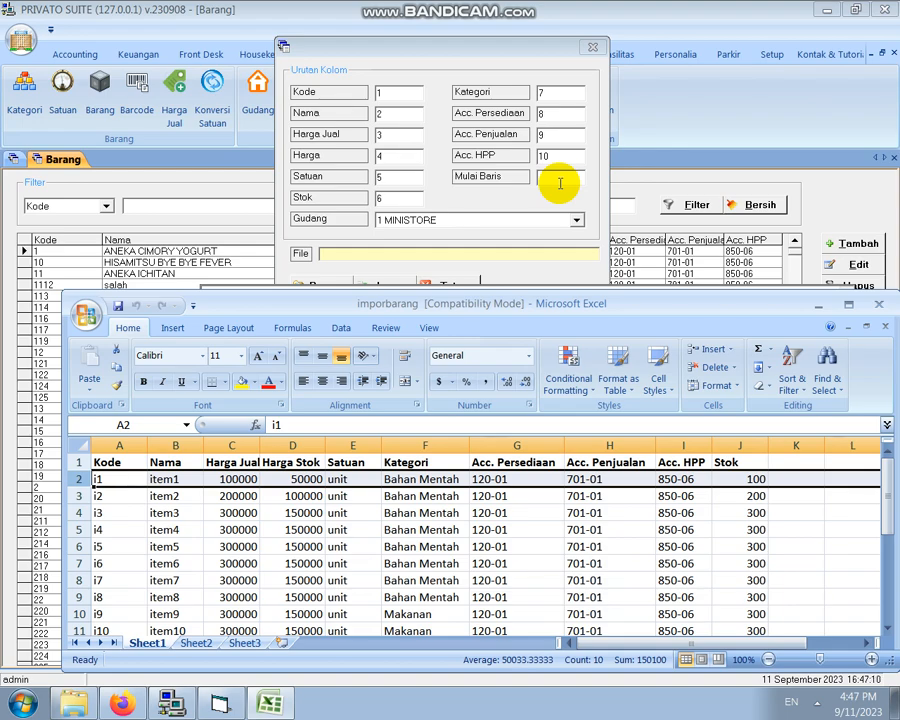
{"action": "double_click", "coordinate": [394, 178]}
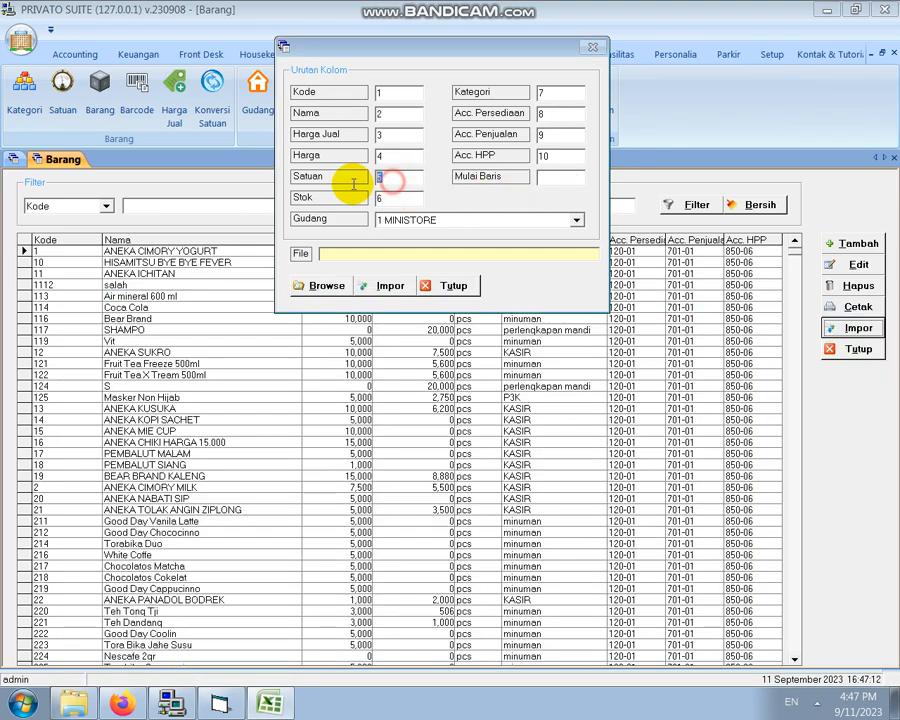
{"action": "left_click", "coordinate": [281, 698]}
{"action": "left_click", "coordinate": [391, 577]}
{"action": "left_click", "coordinate": [276, 705]}
{"action": "double_click", "coordinate": [378, 197]}
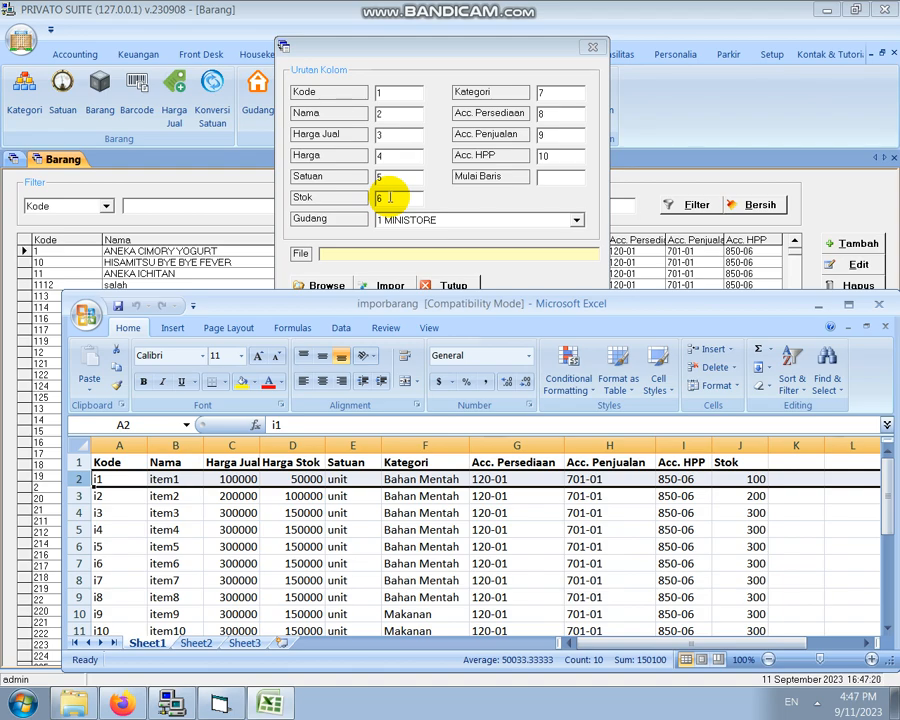
{"action": "double_click", "coordinate": [550, 92]}
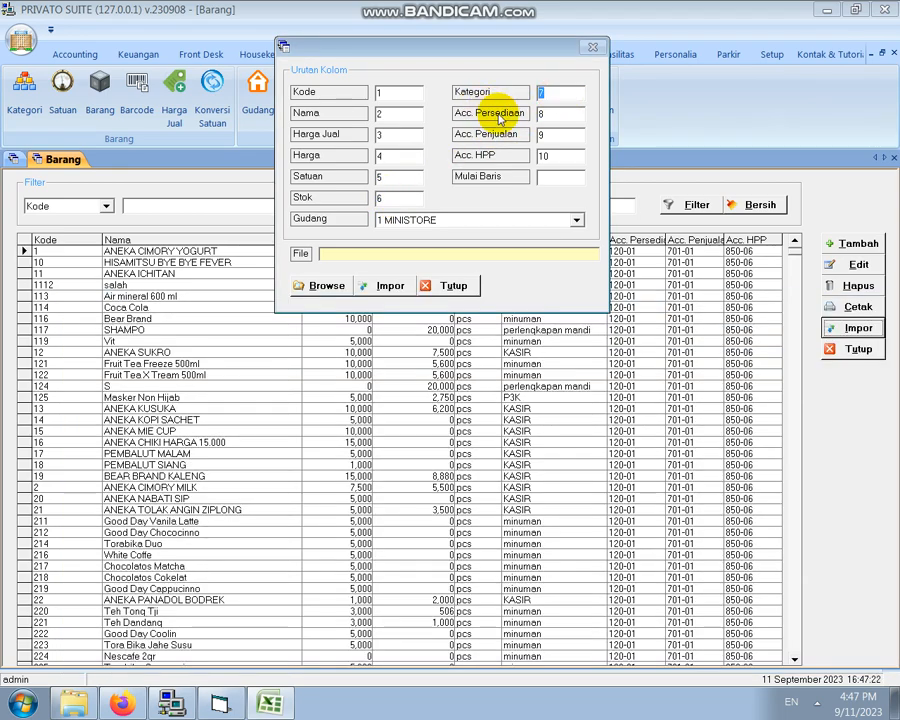
{"action": "type", "text": "6"}
{"action": "double_click", "coordinate": [552, 114]}
{"action": "type", "text": "7"}
Step: Set Acc. Penjualan to column 8, Acc. HPP to 9 and Stok to 10, with Mulai Baris at row 2
{"action": "double_click", "coordinate": [552, 135]}
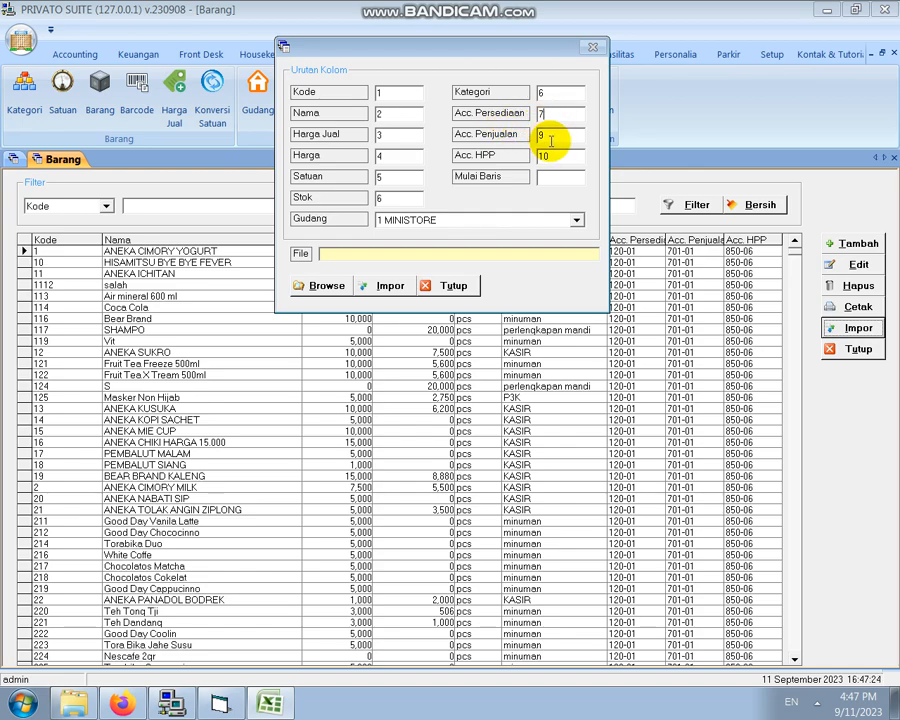
{"action": "type", "text": "8"}
{"action": "double_click", "coordinate": [548, 157]}
{"action": "type", "text": "9"}
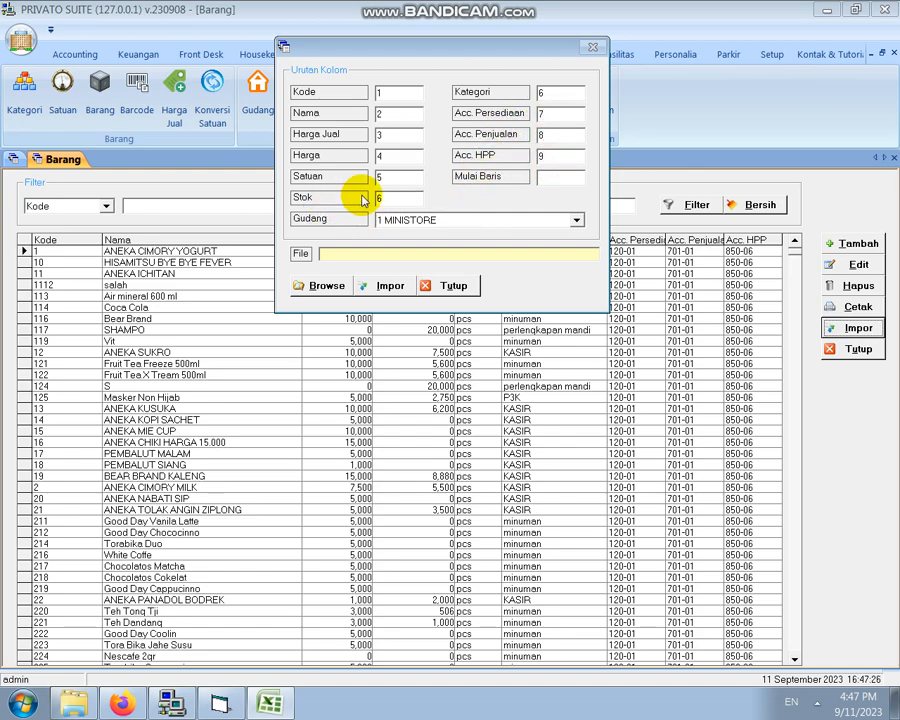
{"action": "double_click", "coordinate": [398, 203]}
{"action": "type", "text": "10"}
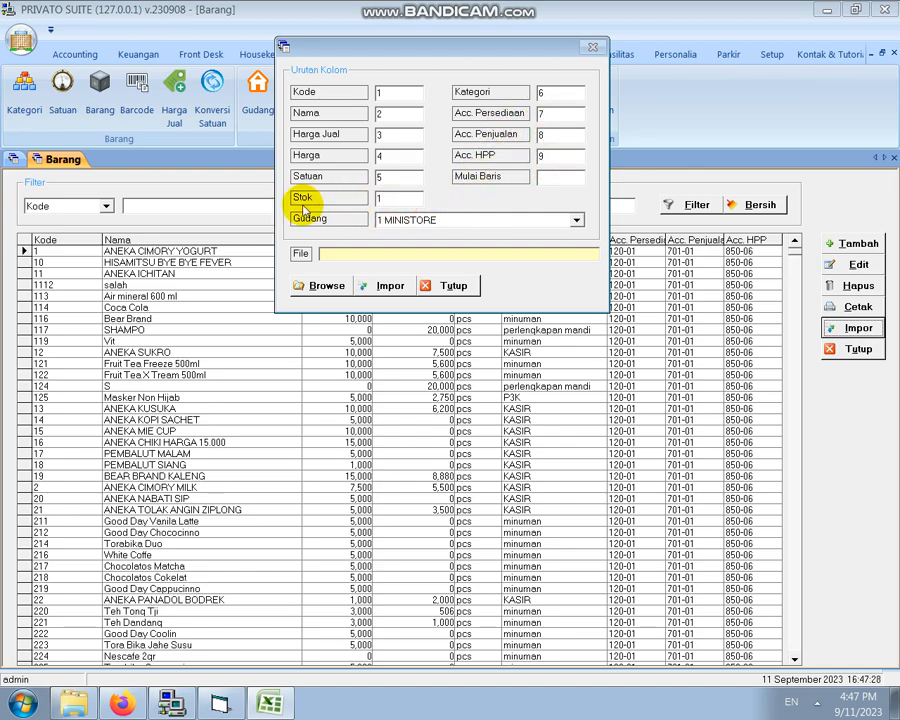
{"action": "left_click", "coordinate": [552, 177]}
{"action": "type", "text": "2"}
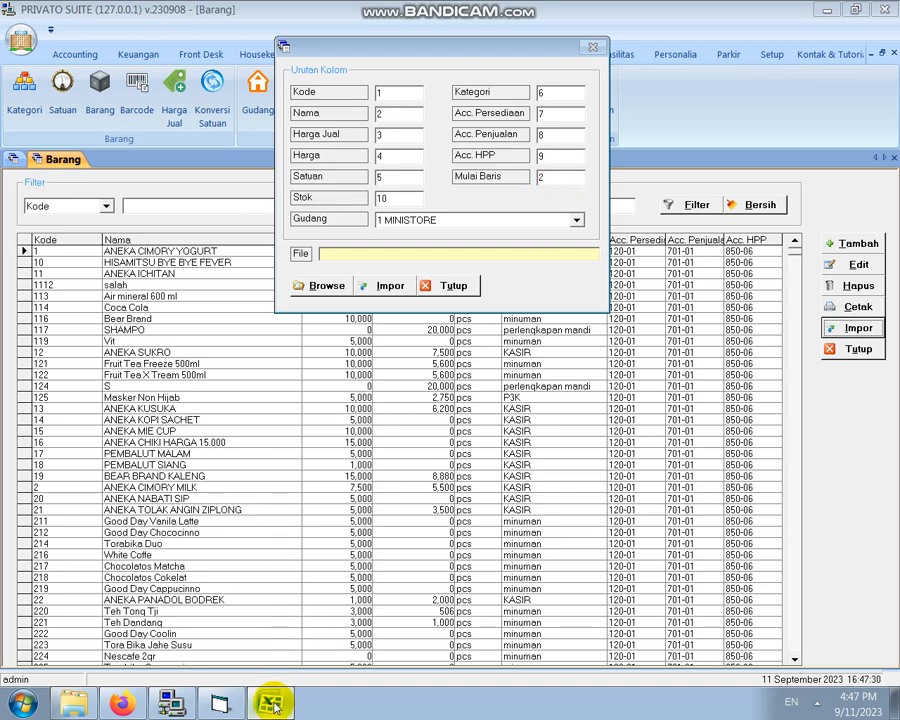
Step: Add the note paragraph "SELANJUTNYA KLIK BROWSE UNTUK MENENTUKAN LOKASI DARI FILE EXCEL YANG AKAN DIIMPOR DATANYA"
{"action": "left_click", "coordinate": [272, 705]}
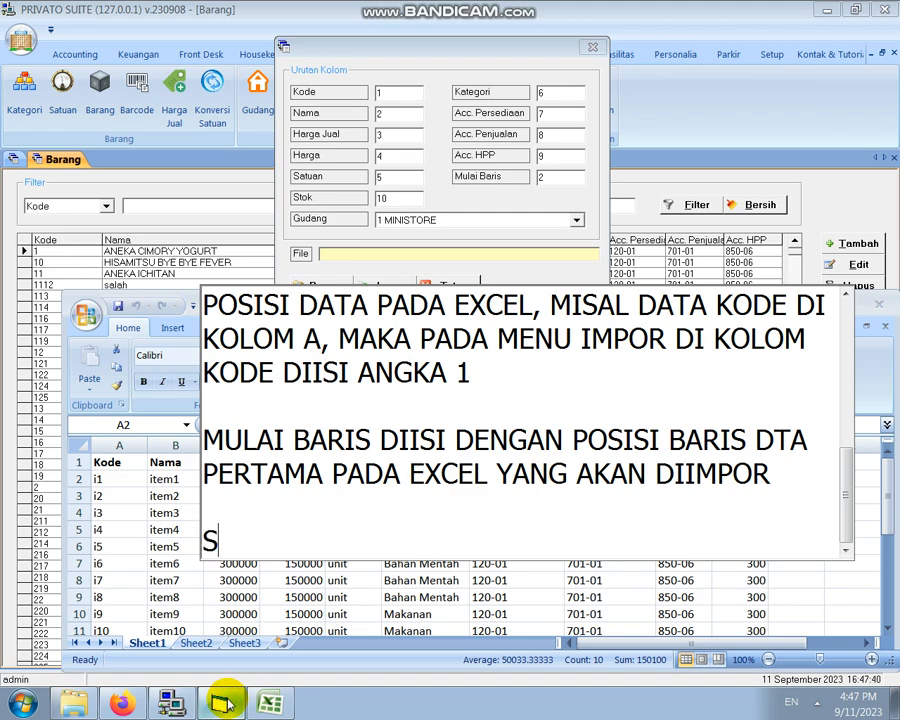
{"action": "type", "text": "ELANJUTNYA KLI KBROS"}
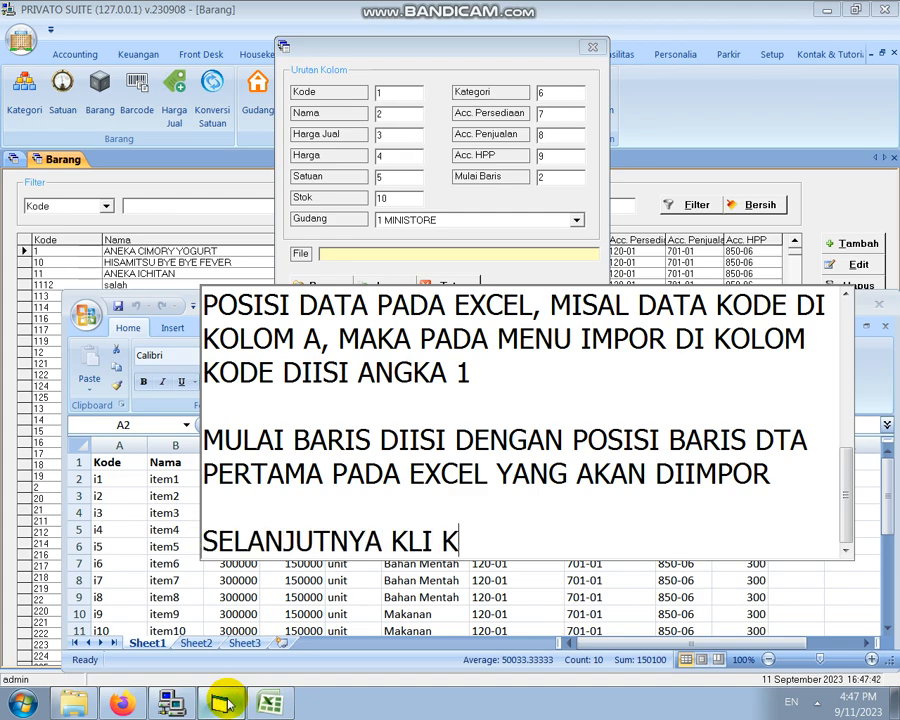
{"action": "key", "text": "BackSpace"}
{"action": "key", "text": "BackSpace"}
{"action": "key", "text": "BackSpace"}
{"action": "type", "text": "K BROWSE UNTUK MENENTU"}
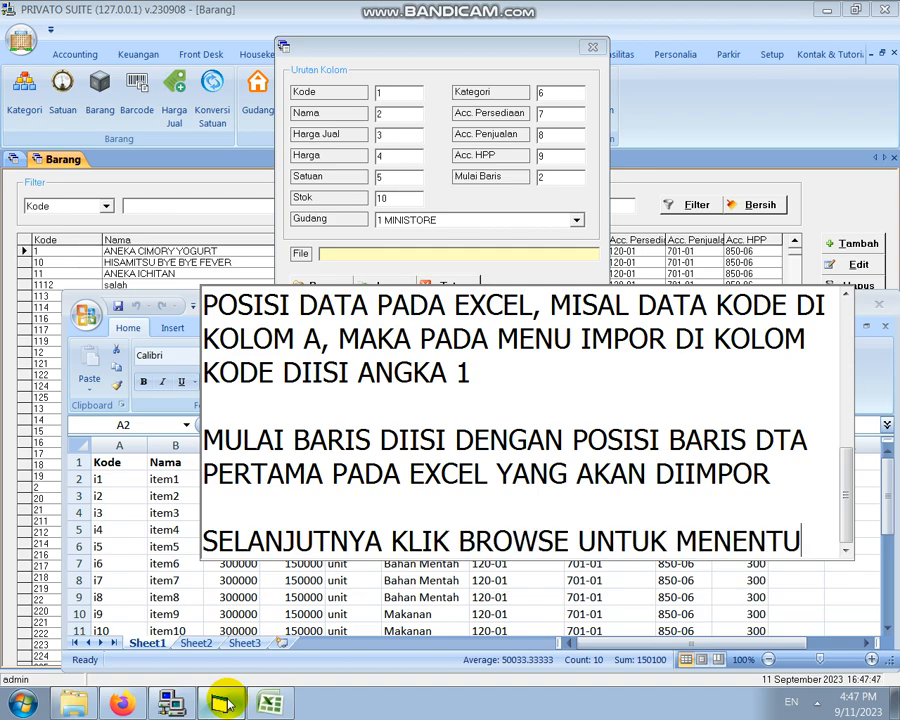
{"action": "type", "text": "KAN LOKASI DARI"}
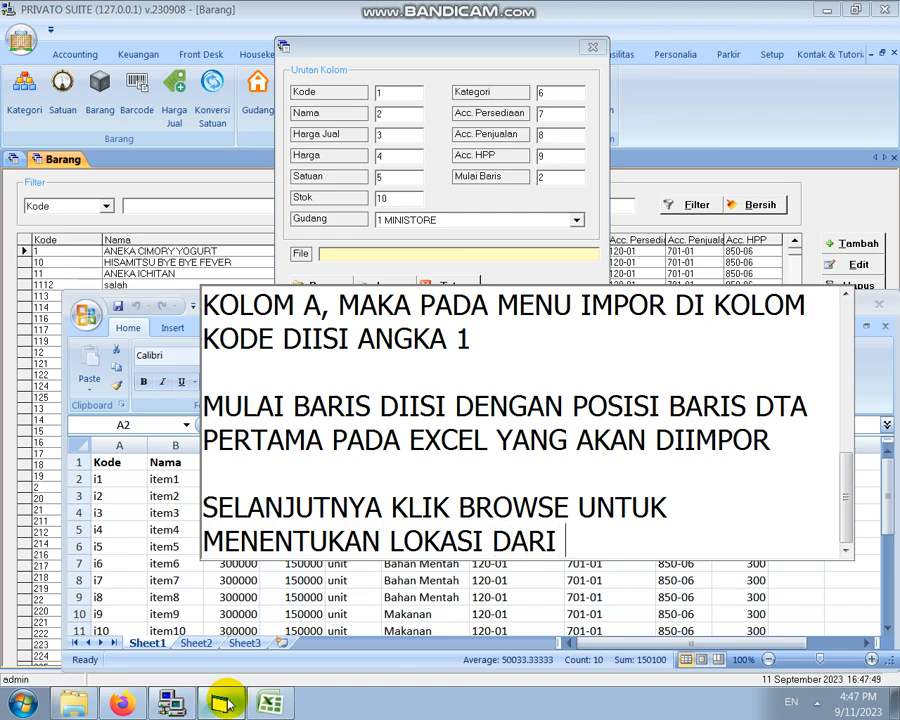
{"action": "type", "text": " FILE EXCE"}
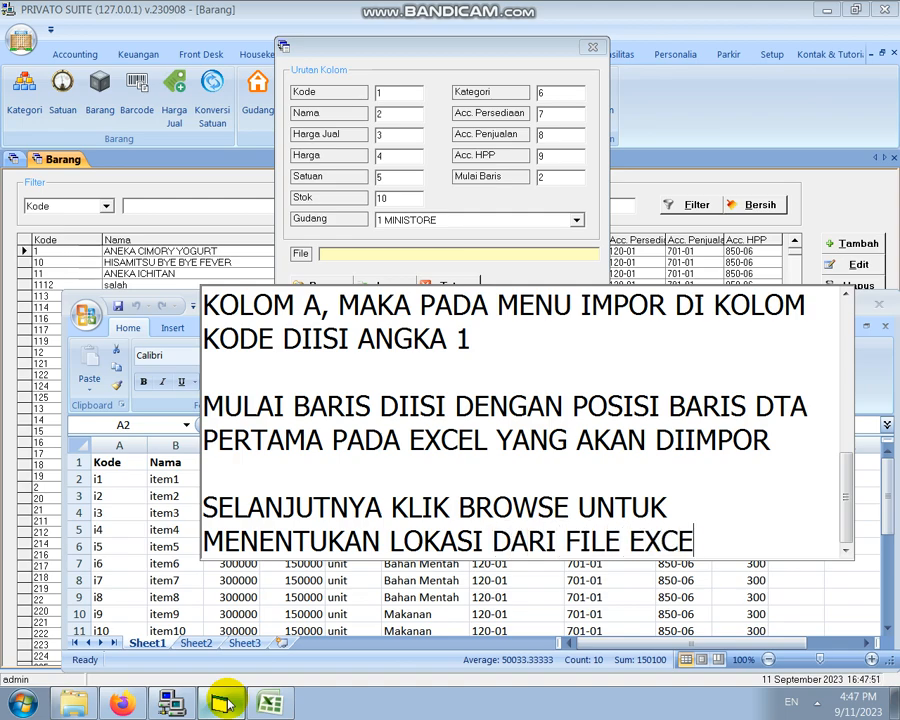
{"action": "type", "text": "L YANG AKAN DIIMP"}
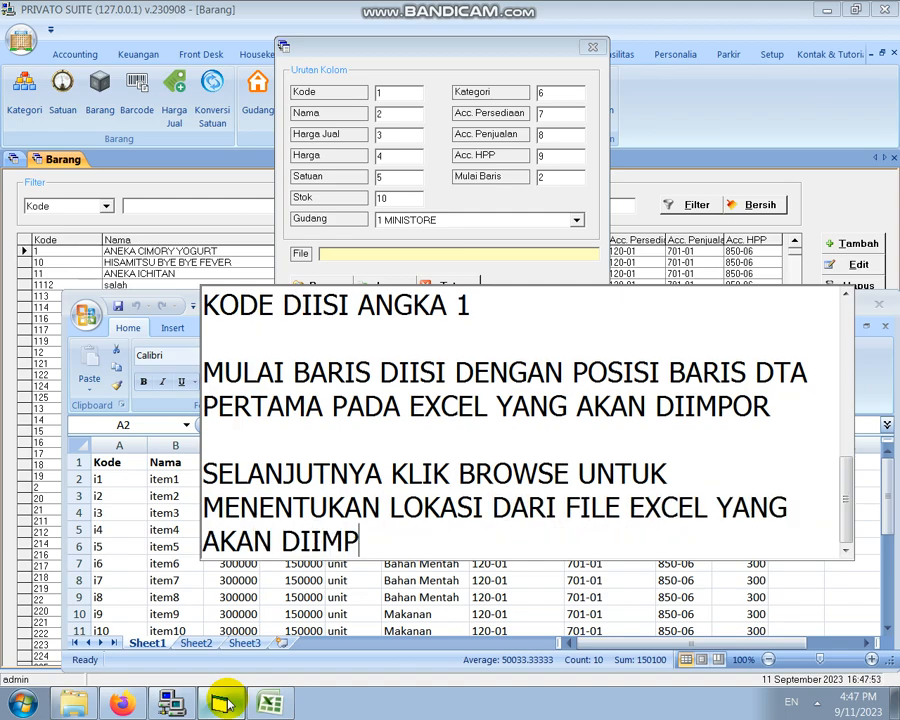
{"action": "type", "text": "OR DATANYA"}
{"action": "key", "text": "Return"}
{"action": "key", "text": "Return"}
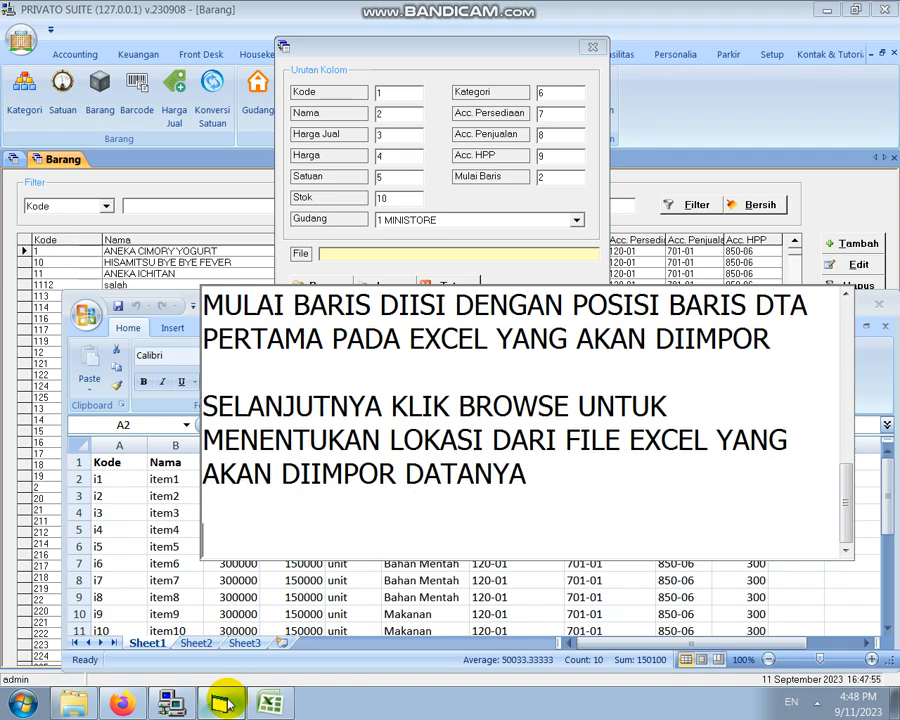
Step: Choose imporbarang.xls from the folder D:\order cd\Hotel 2\Tutorial as the file to import
{"action": "left_click", "coordinate": [318, 247]}
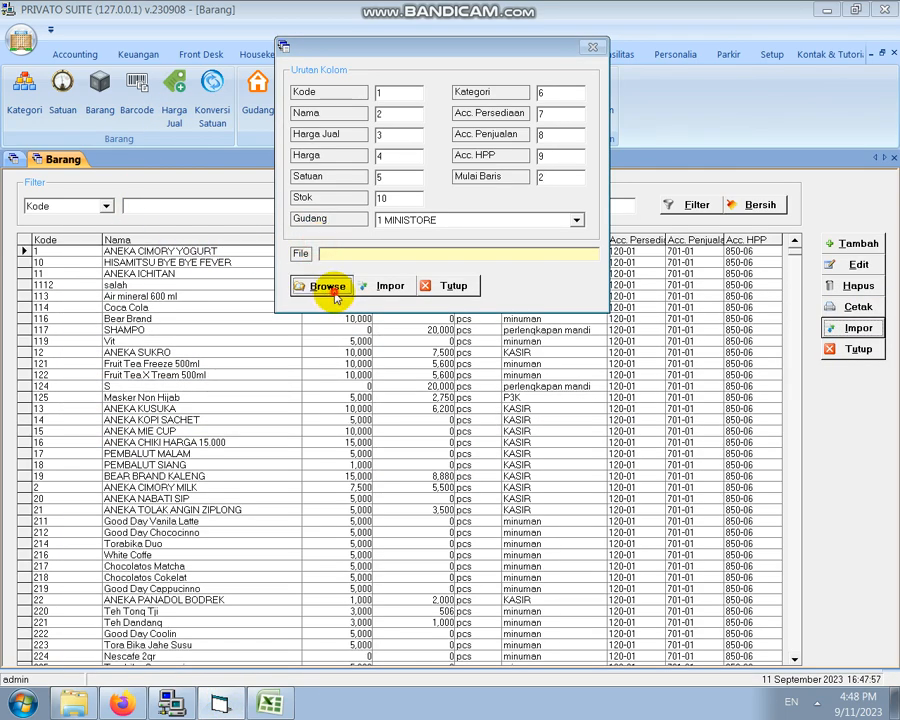
{"action": "left_click", "coordinate": [323, 286]}
{"action": "double_click", "coordinate": [445, 194]}
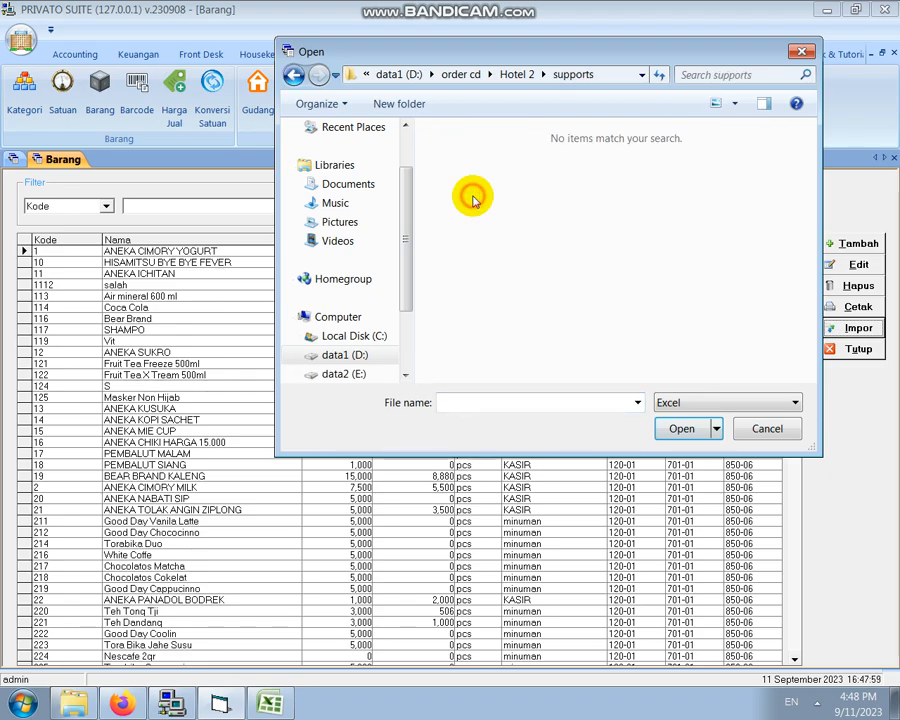
{"action": "left_click", "coordinate": [674, 404]}
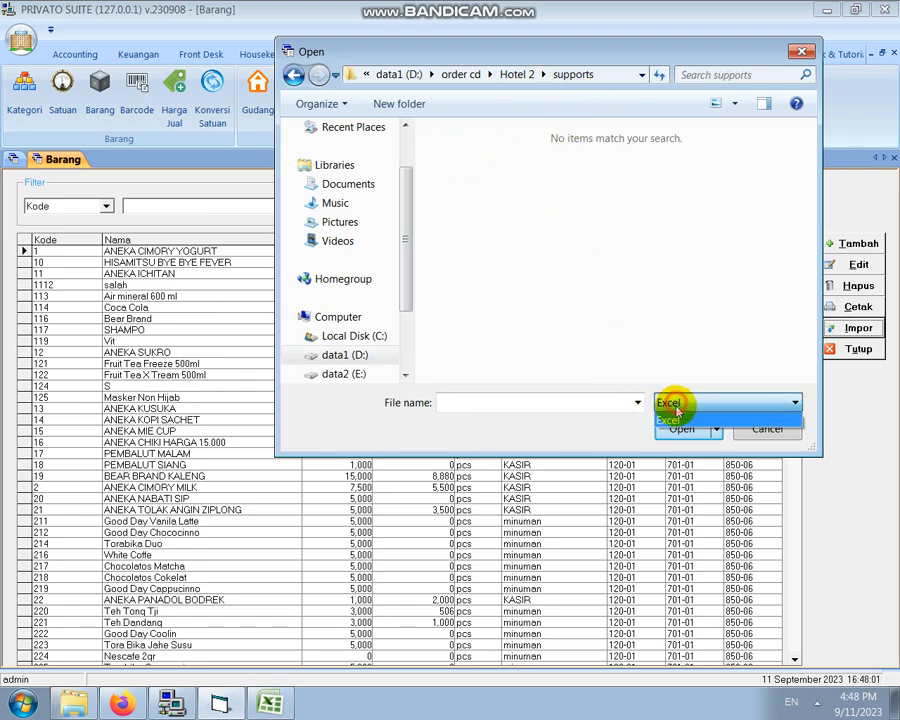
{"action": "left_click", "coordinate": [676, 422]}
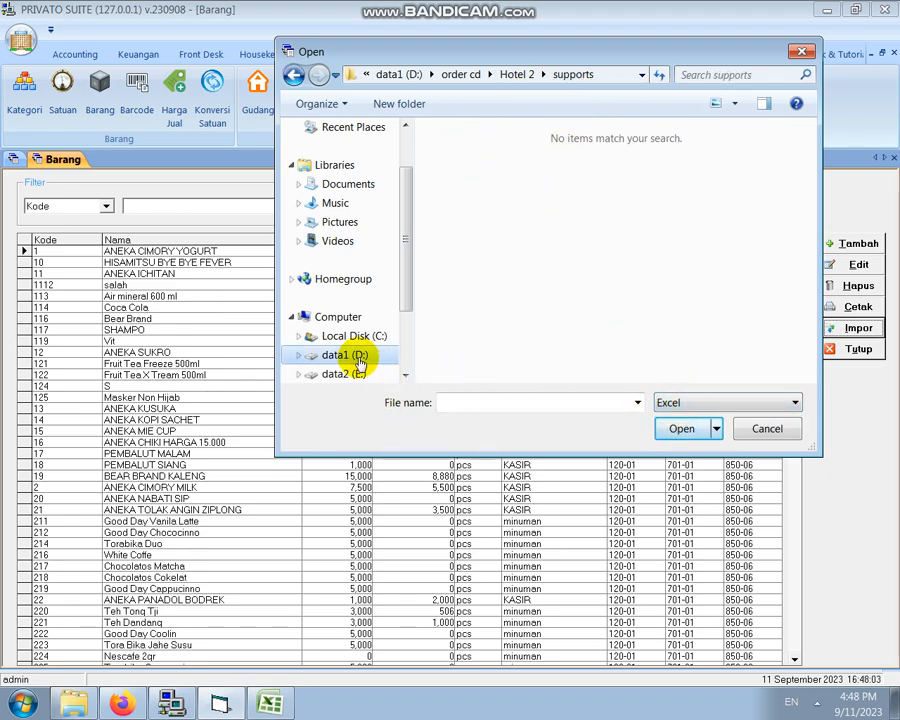
{"action": "left_click", "coordinate": [510, 74]}
{"action": "double_click", "coordinate": [468, 212]}
{"action": "double_click", "coordinate": [470, 210]}
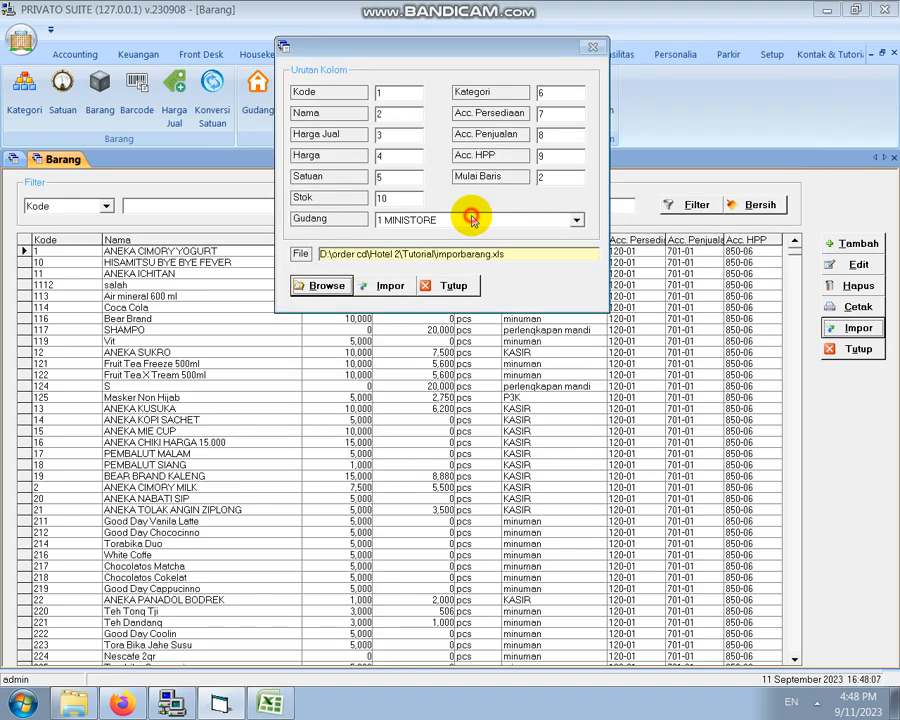
Step: Run the import of the workbook's items into the MINISTORE warehouse and close the import dialog
{"action": "left_click", "coordinate": [392, 286]}
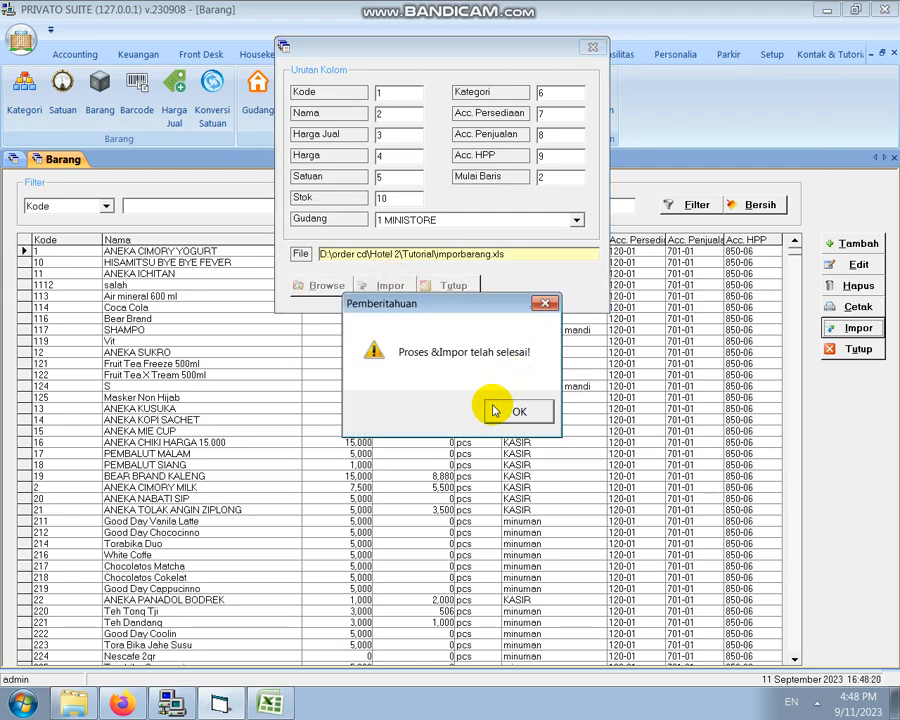
{"action": "left_click", "coordinate": [498, 412]}
{"action": "left_click", "coordinate": [456, 287]}
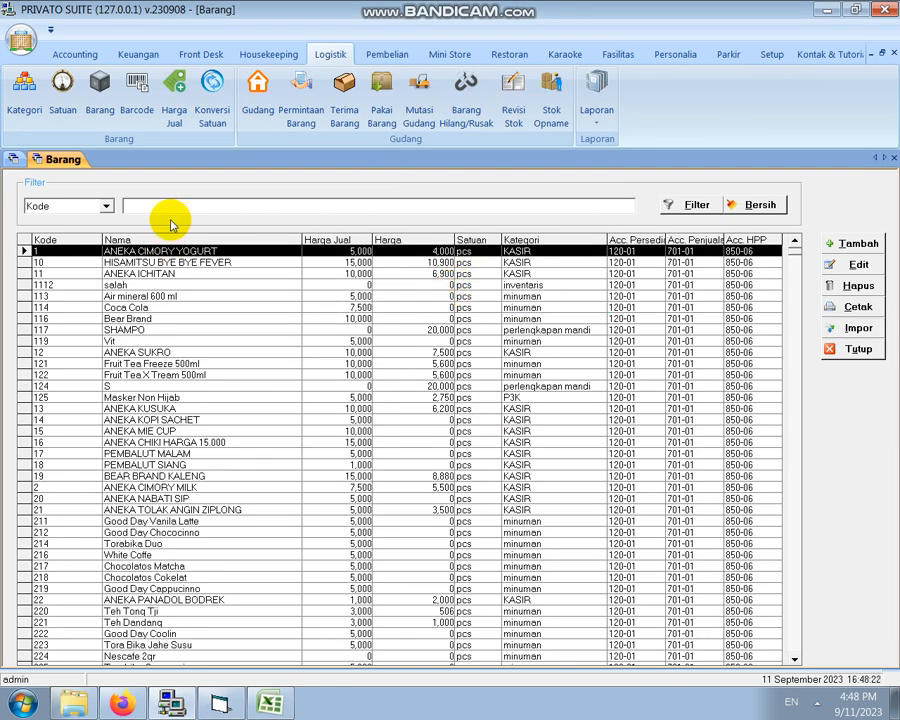
Step: Check the item codes in the workbook and filter the Barang list by Kode "i" to view the imported items
{"action": "left_click", "coordinate": [280, 707]}
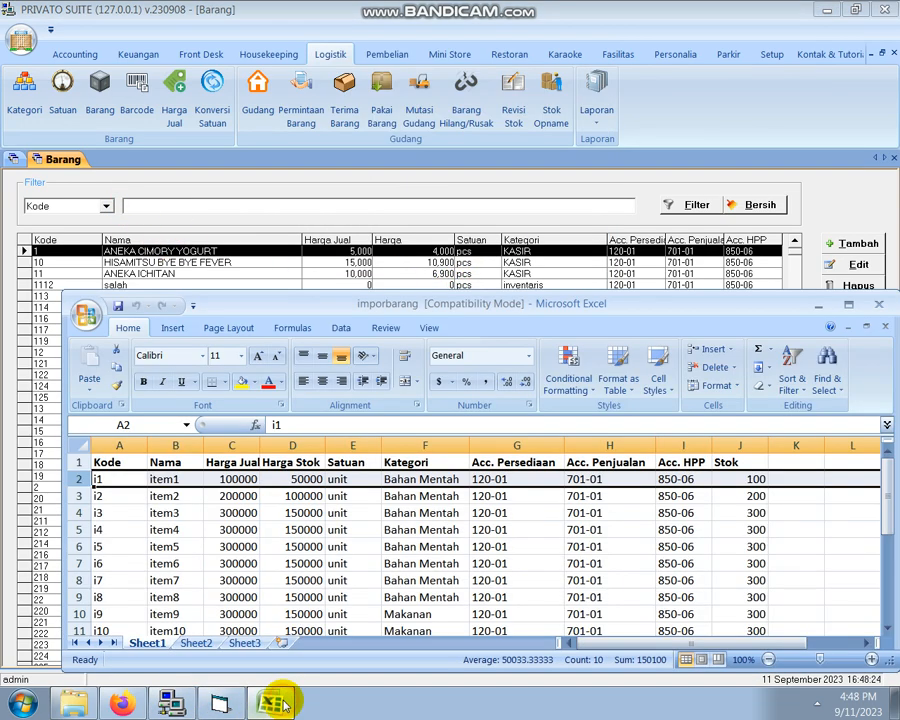
{"action": "left_click", "coordinate": [277, 704]}
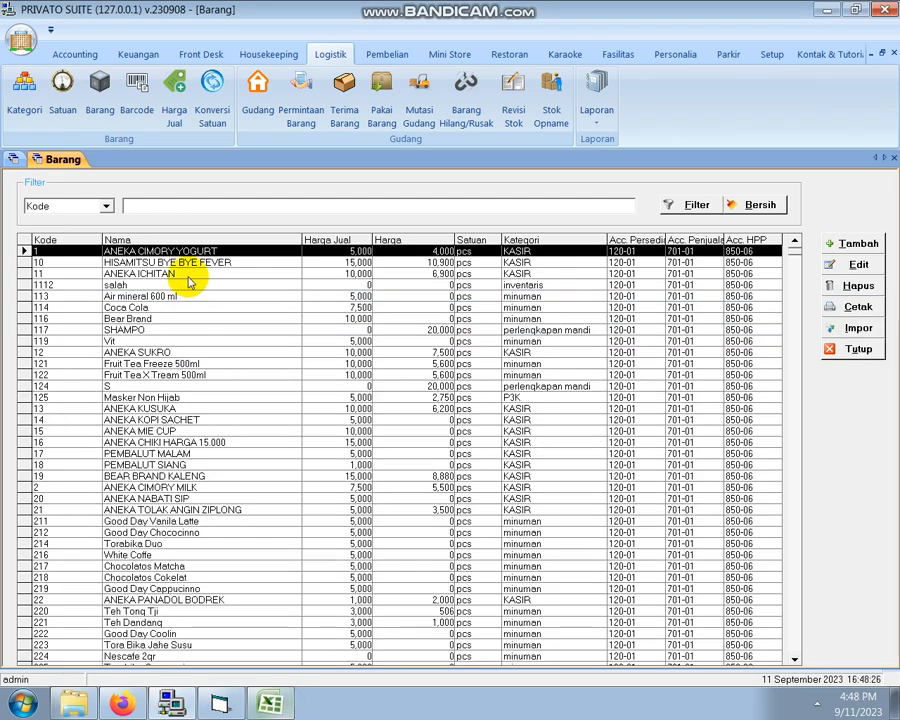
{"action": "type", "text": "i"}
{"action": "left_click", "coordinate": [697, 204]}
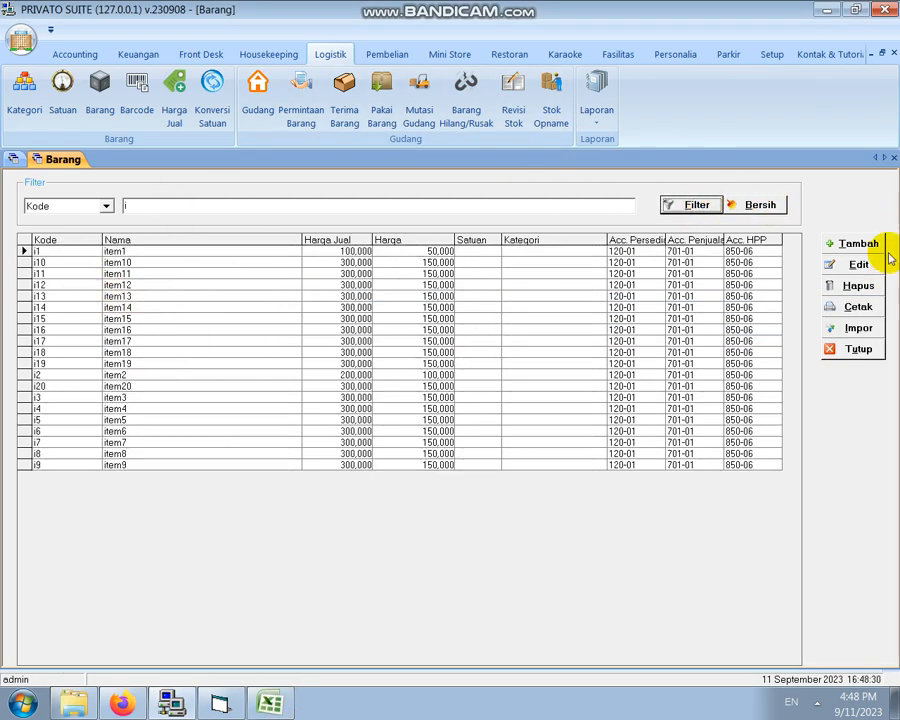
Step: Open item i1's details for viewing and add the note paragraph "INI ADALAH DATA BARANG HASIL IMPOR DARI EXCEL"
{"action": "left_click", "coordinate": [850, 264]}
{"action": "left_click_drag", "start_coordinate": [410, 203], "coordinate": [433, 78]}
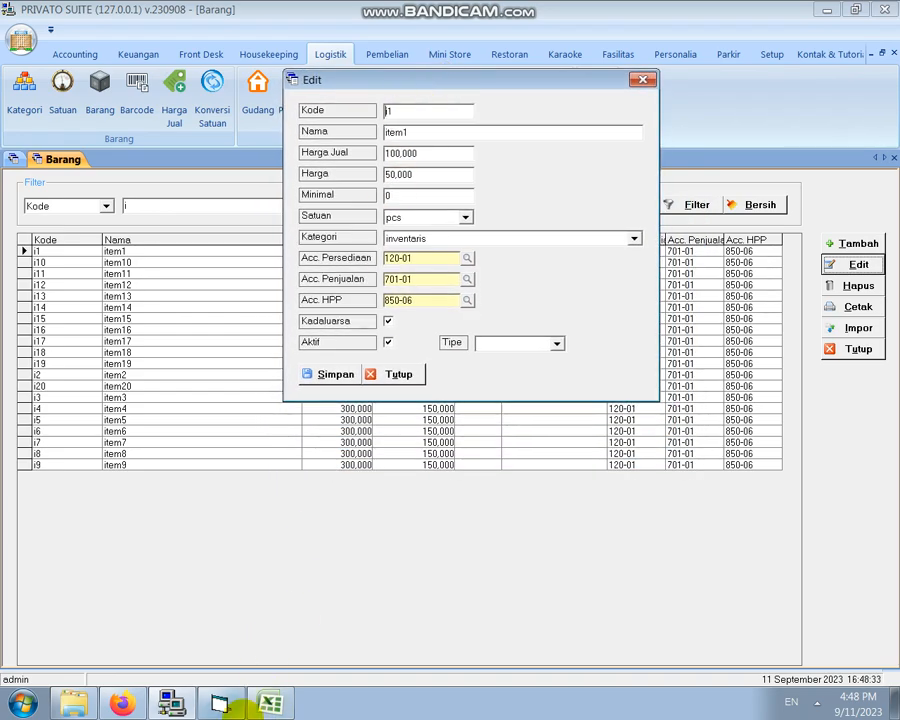
{"action": "left_click", "coordinate": [220, 705]}
{"action": "type", "text": "INI"}
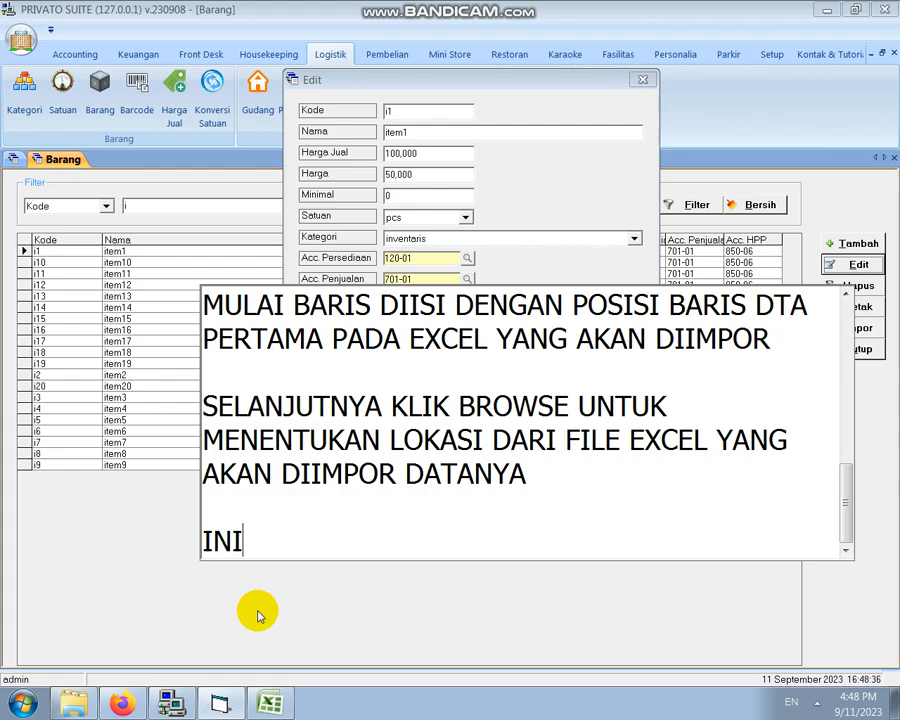
{"action": "type", "text": " ADALAH DATA B"}
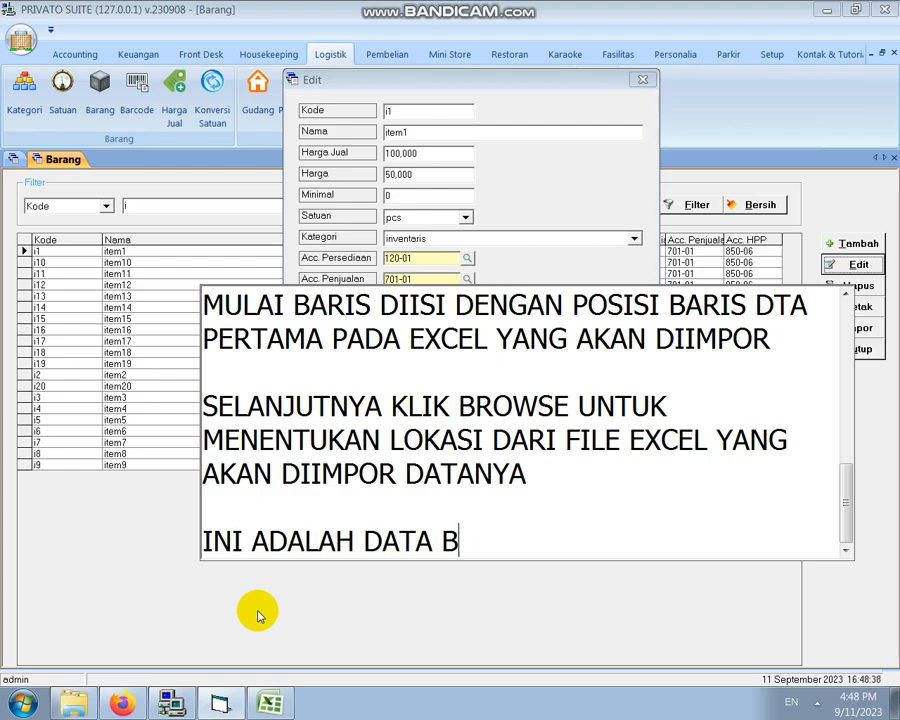
{"action": "type", "text": "ARANG HASIL IMP"}
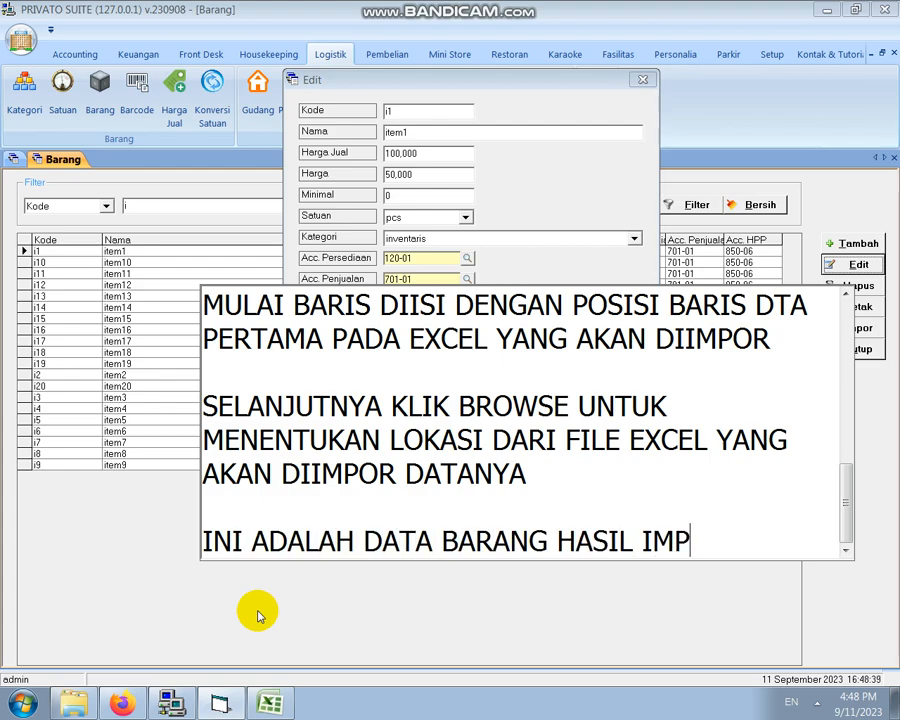
{"action": "type", "text": "OR DARI EXCEL"}
{"action": "key", "text": "Return"}
{"action": "key", "text": "Return"}
Step: Add the note paragraph "UNTUK STOK AWAL DAPAT DILIHAT PADA MENU TERIMA BARANG"
{"action": "type", "text": "UNTUK STO"}
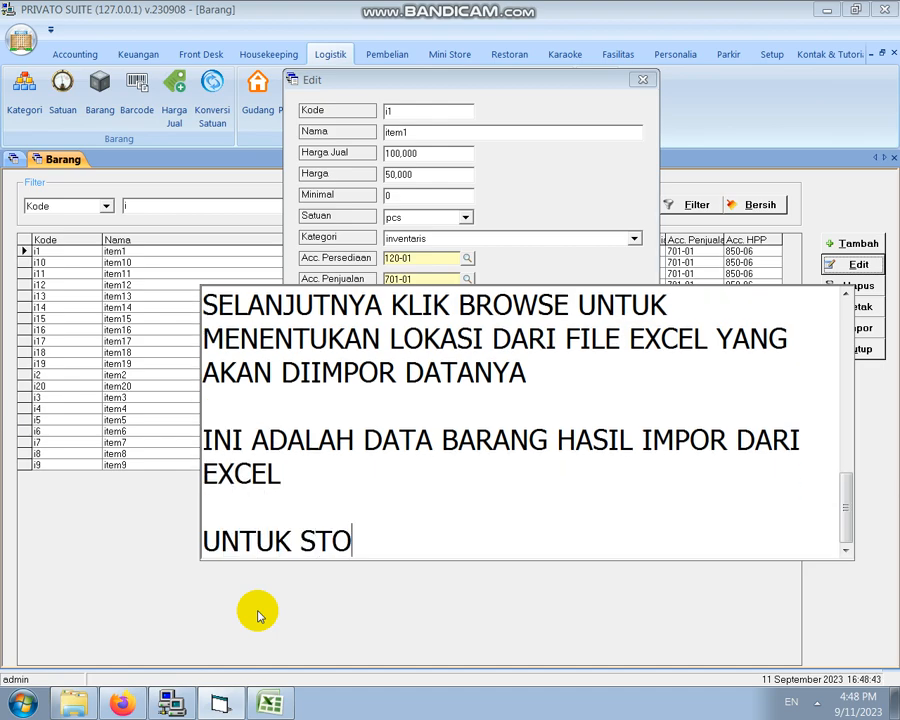
{"action": "type", "text": "K AWAL DAPAT DI"}
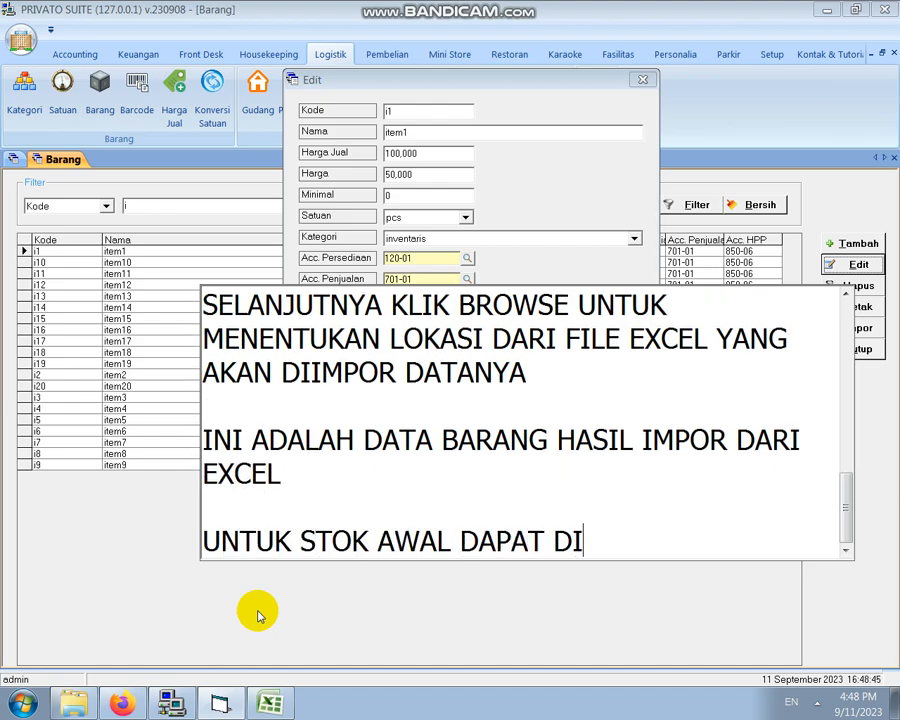
{"action": "type", "text": "LIHAT PADA MENU"}
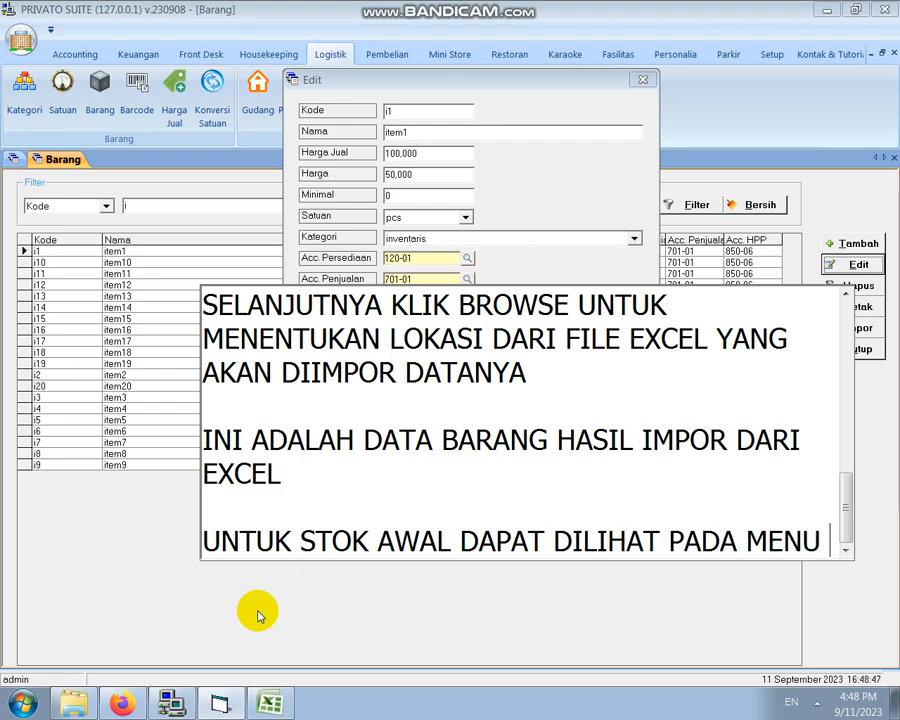
{"action": "type", "text": " TERIMA BARANG"}
{"action": "key", "text": "Return"}
{"action": "key", "text": "Return"}
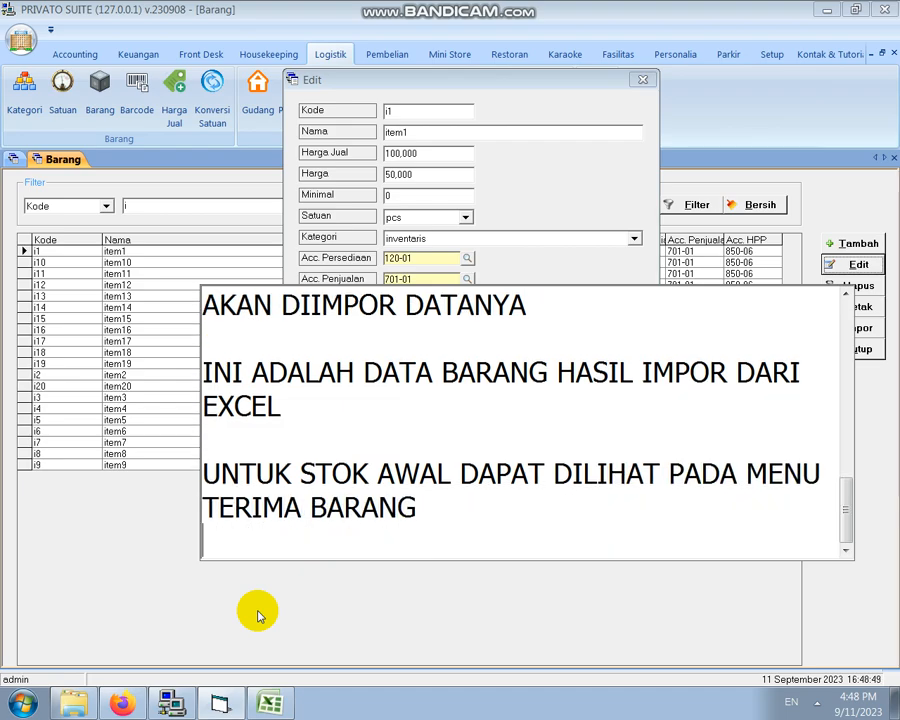
Step: Close the item details and examine the opening stock quantities in the 11/09/2023 Terima Barang record, closing it without changes
{"action": "left_click", "coordinate": [643, 79]}
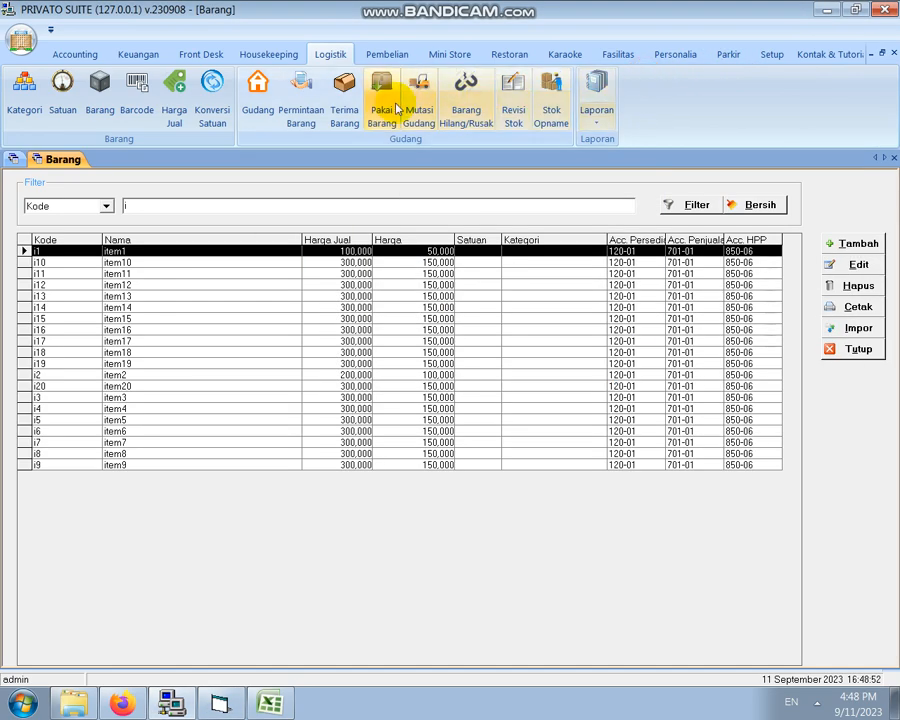
{"action": "left_click", "coordinate": [331, 115]}
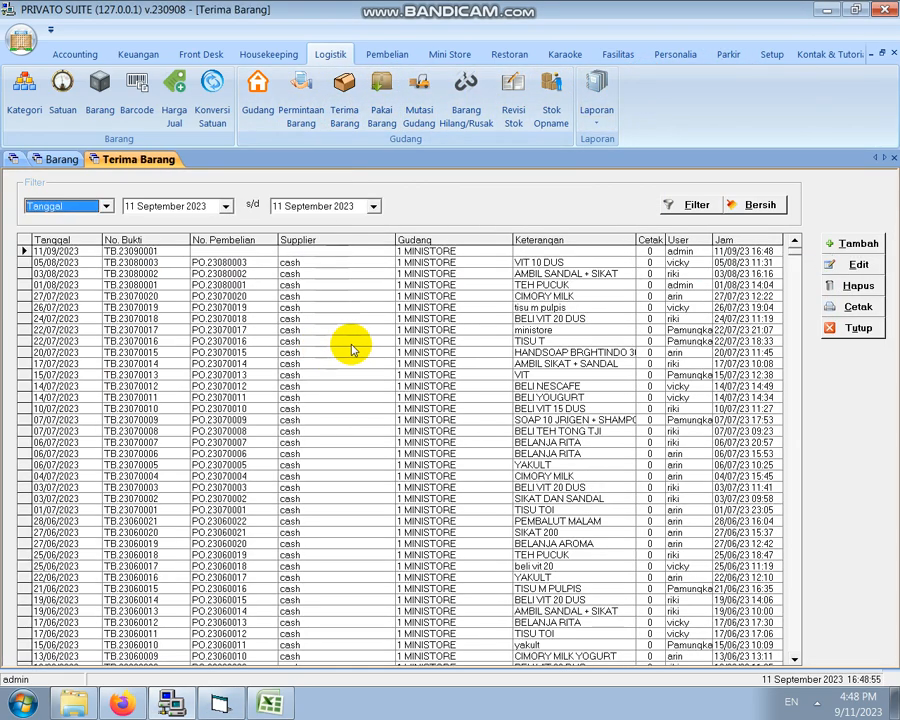
{"action": "left_click", "coordinate": [862, 264]}
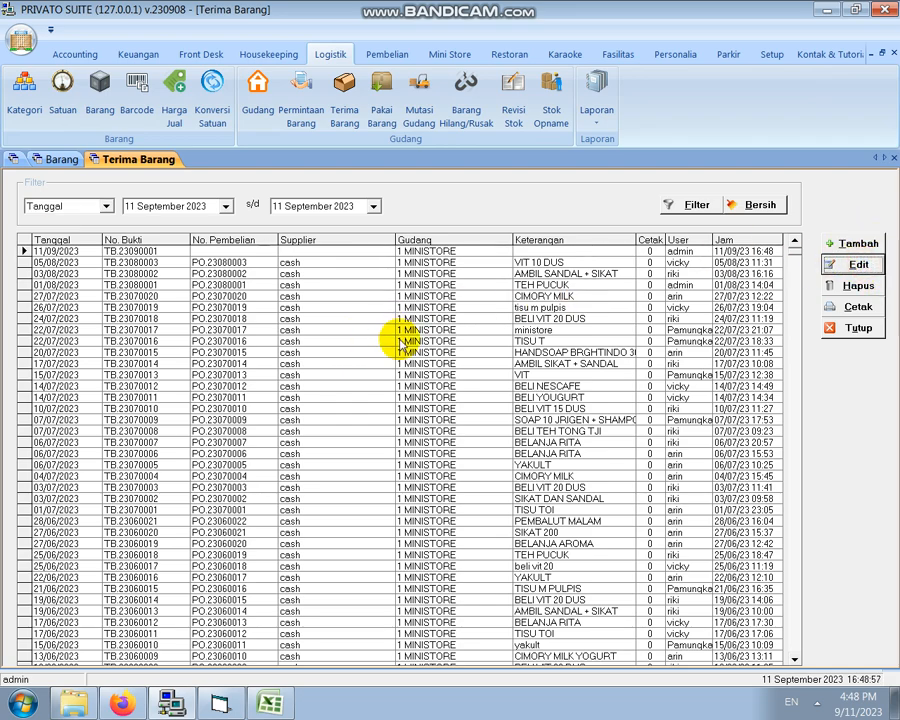
{"action": "left_click", "coordinate": [841, 268]}
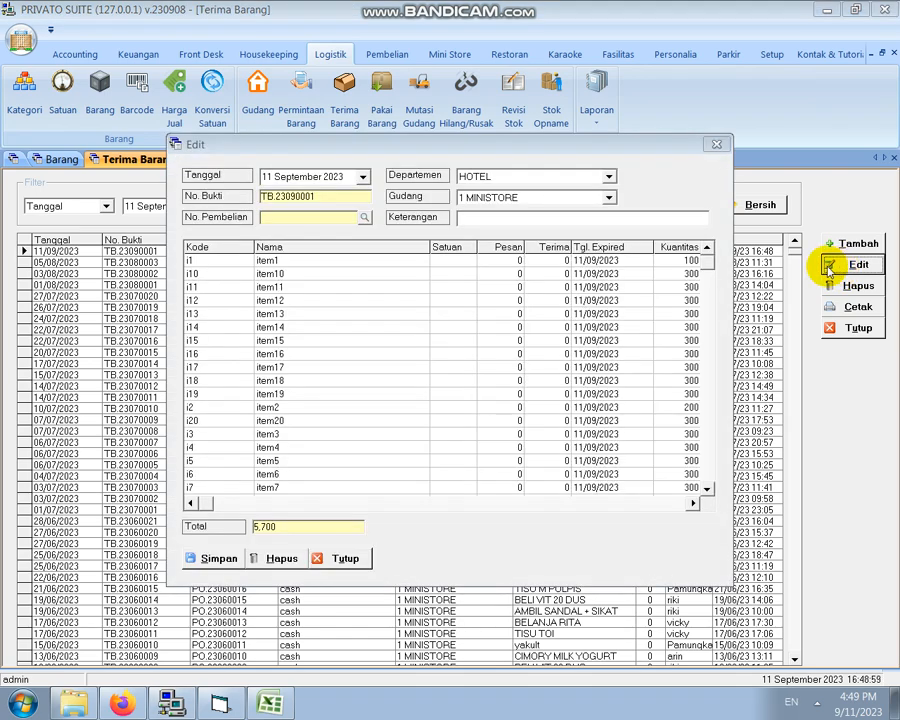
{"action": "left_click", "coordinate": [716, 145]}
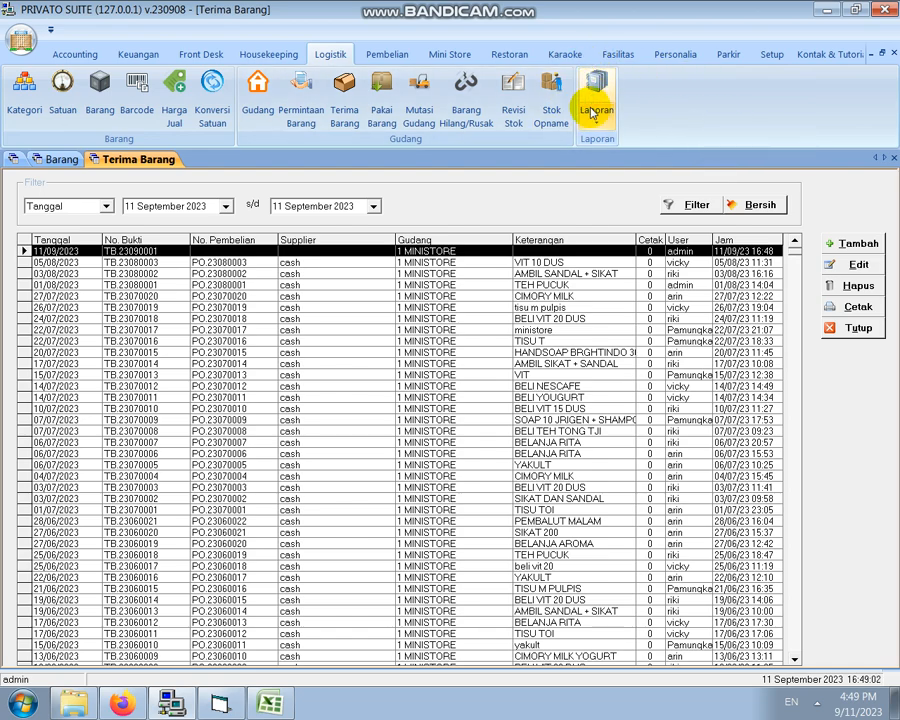
Step: Add the note paragraph "JURNAL OTOMATISNYA DAPAT DILIHAT PADA MENU JURNAL UMUM DI ACCOUNTING"
{"action": "left_click", "coordinate": [228, 706]}
{"action": "type", "text": "JURNAL OTOMATIS"}
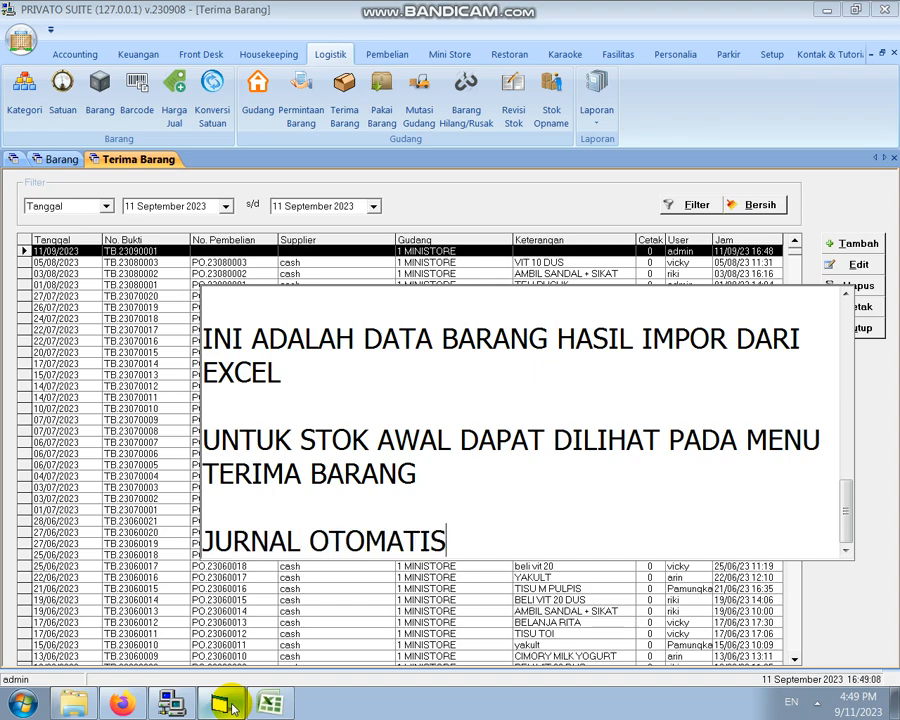
{"action": "type", "text": "NYA DAPAT DIL"}
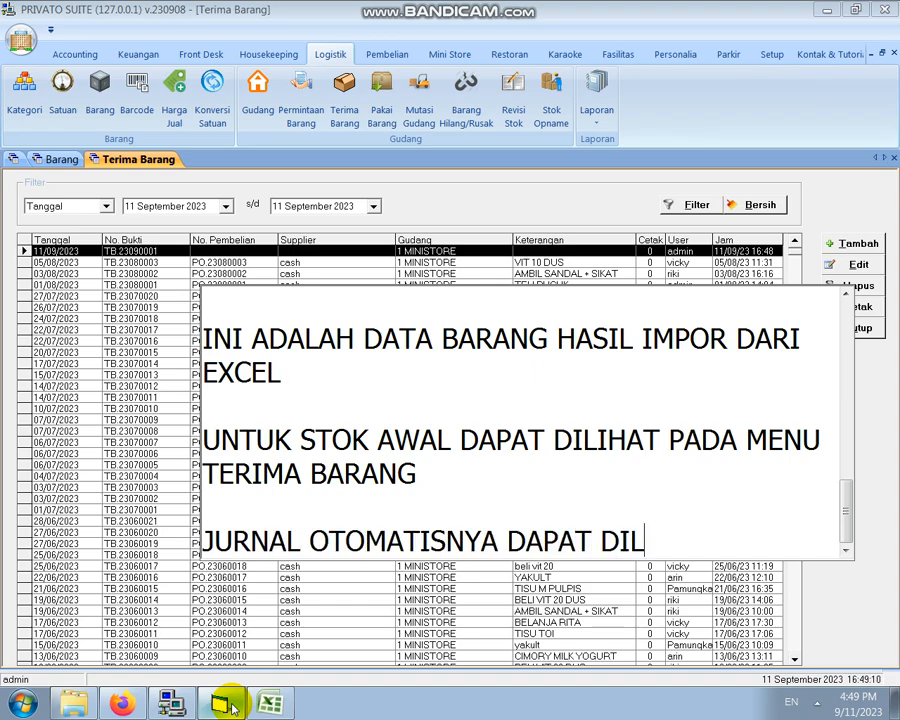
{"action": "type", "text": "IHAT APDA MENU"}
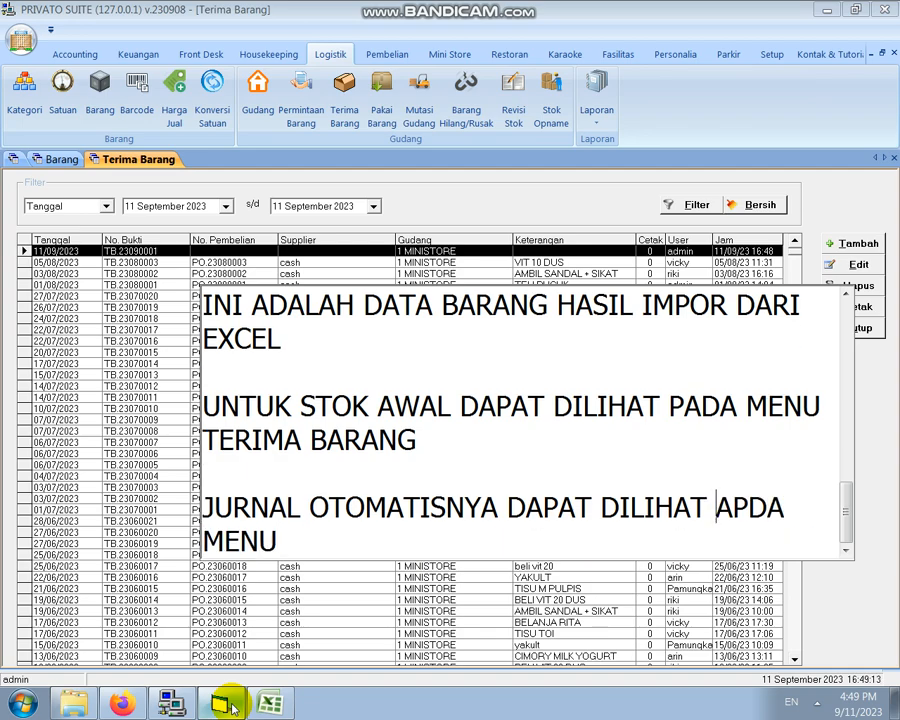
{"action": "key", "text": "Delete"}
{"action": "key", "text": "Right"}
{"action": "type", "text": "A"}
{"action": "key", "text": "ctrl+End"}
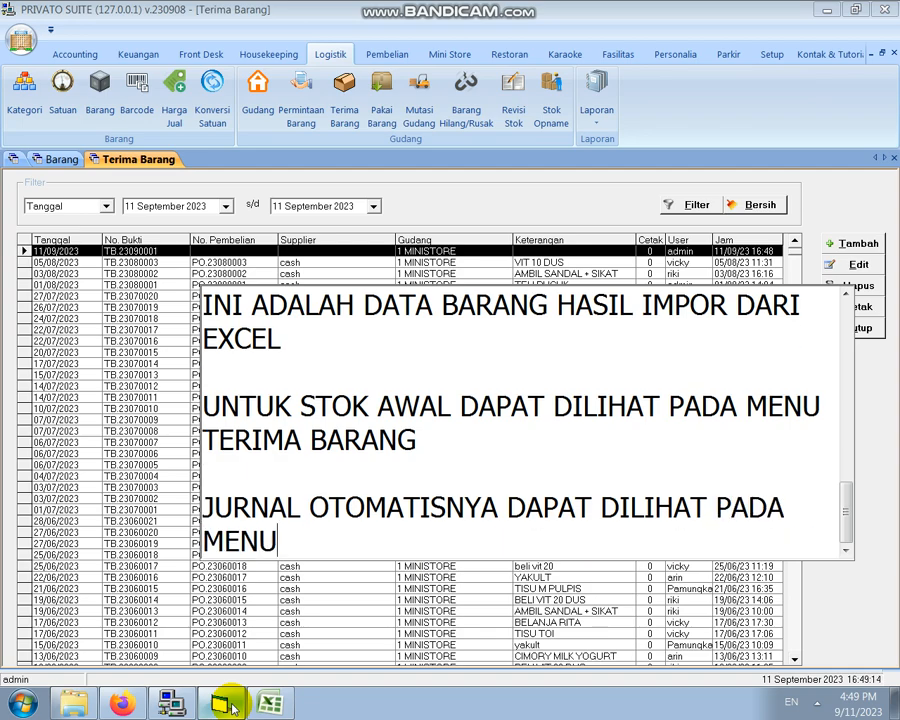
{"action": "type", "text": "JURNAL UMU"}
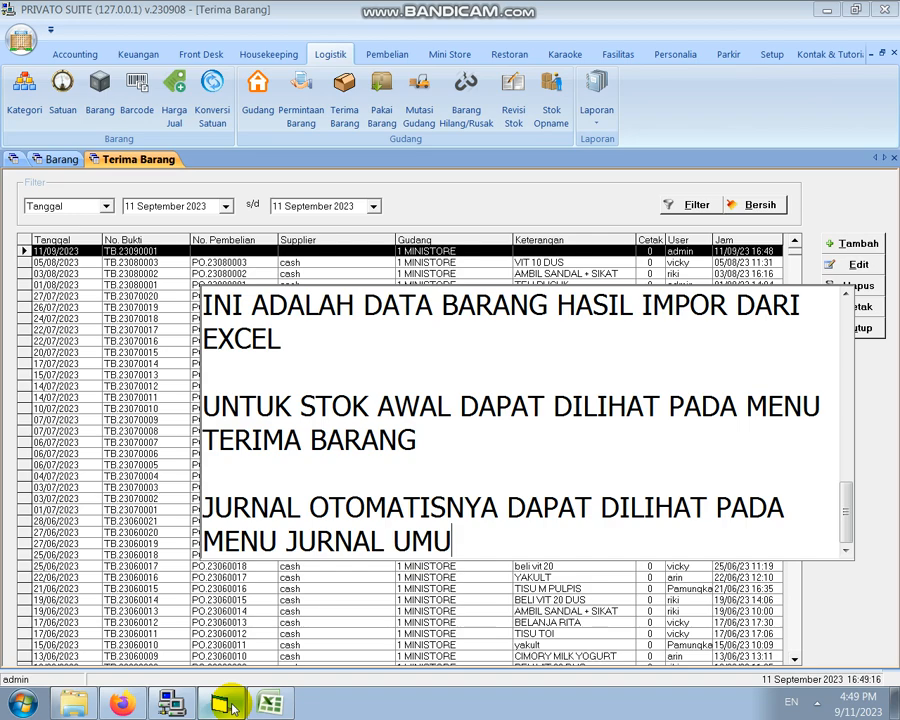
{"action": "type", "text": "M DI ACCOUNTING"}
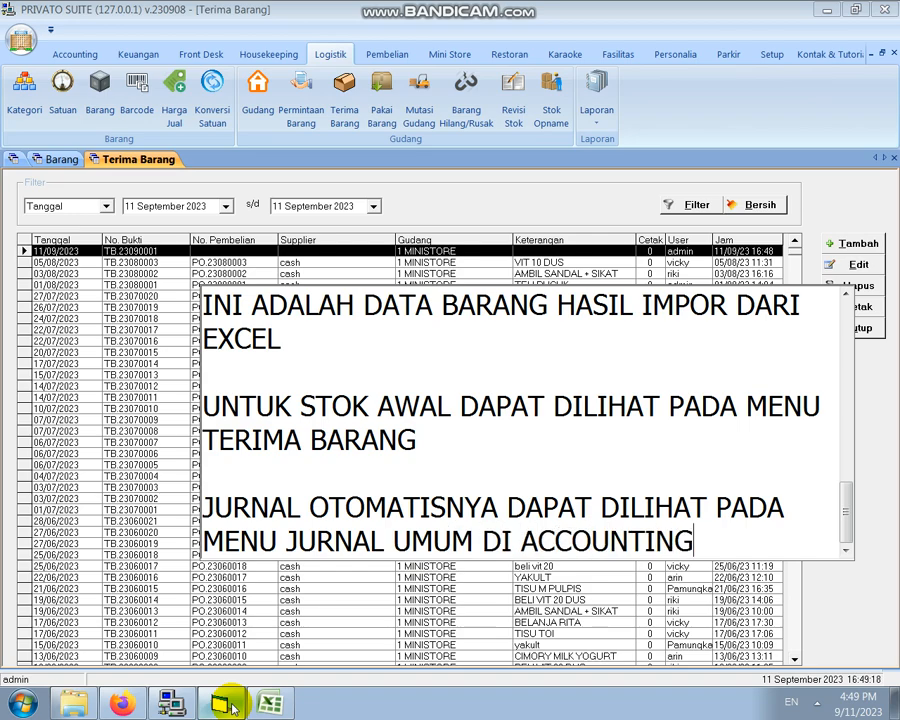
{"action": "key", "text": "Return"}
{"action": "key", "text": "Return"}
Step: Open the accounting Jurnal Umum list and examine the print preview of the 11/09/2023 Stok Awal journal entry
{"action": "left_click", "coordinate": [66, 50]}
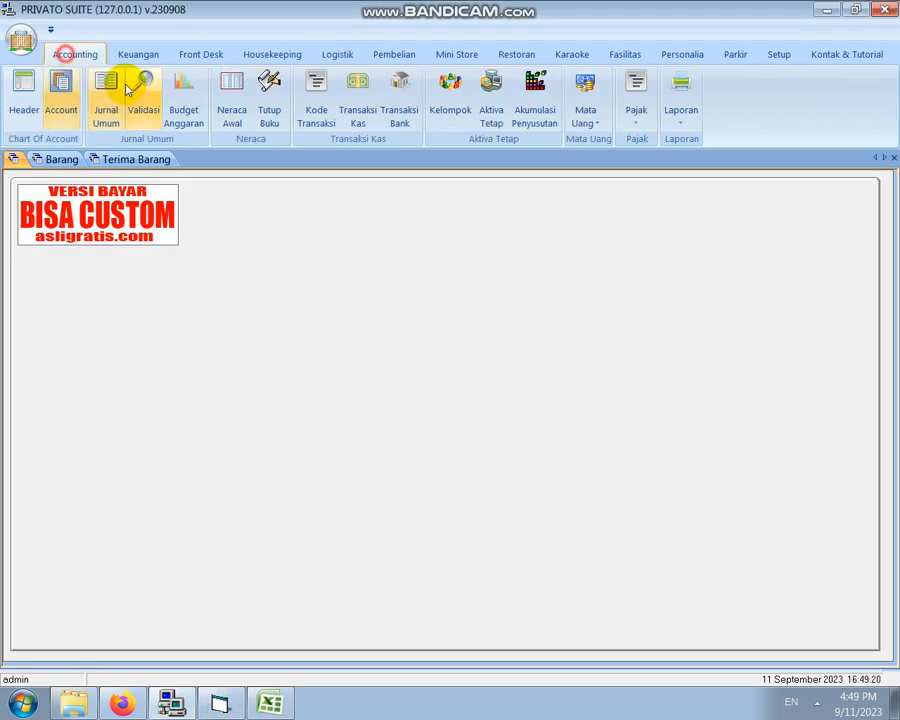
{"action": "left_click", "coordinate": [107, 92]}
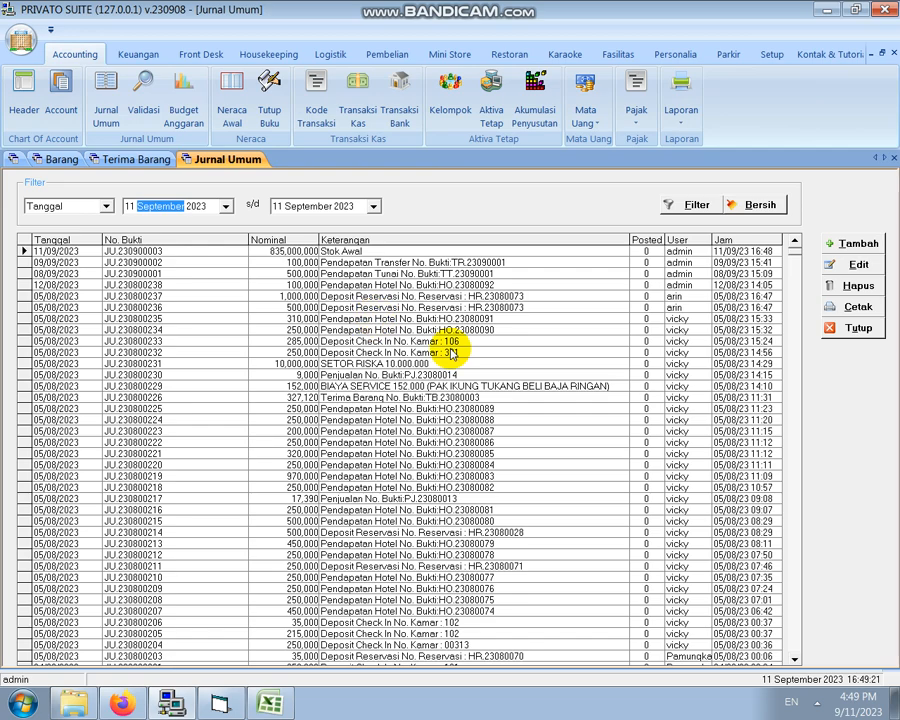
{"action": "left_click", "coordinate": [852, 308]}
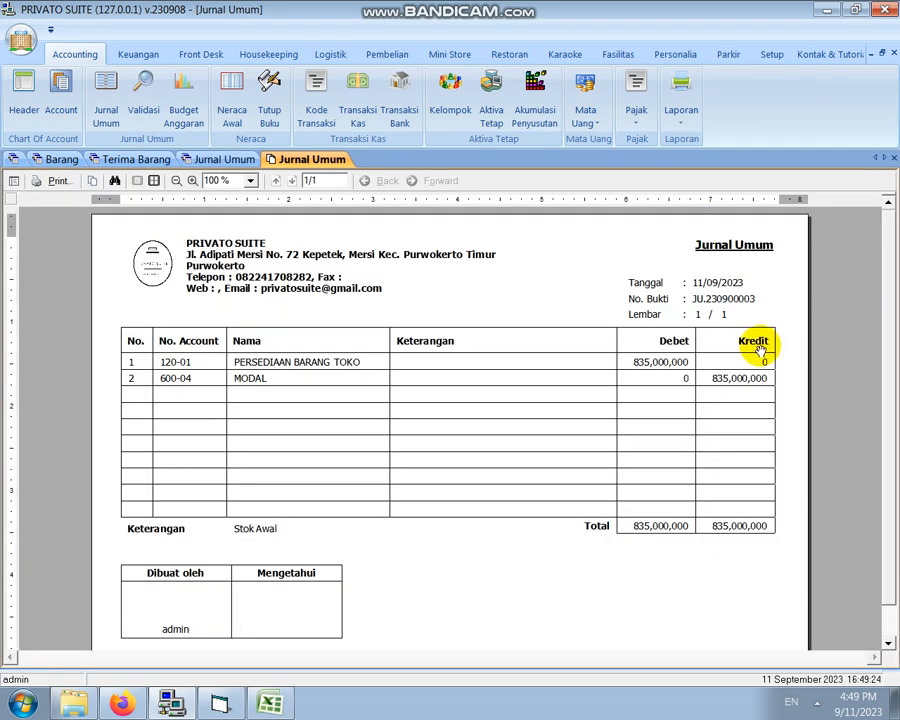
{"action": "scroll", "coordinate": [707, 397], "scroll_direction": "down", "scroll_amount": 1}
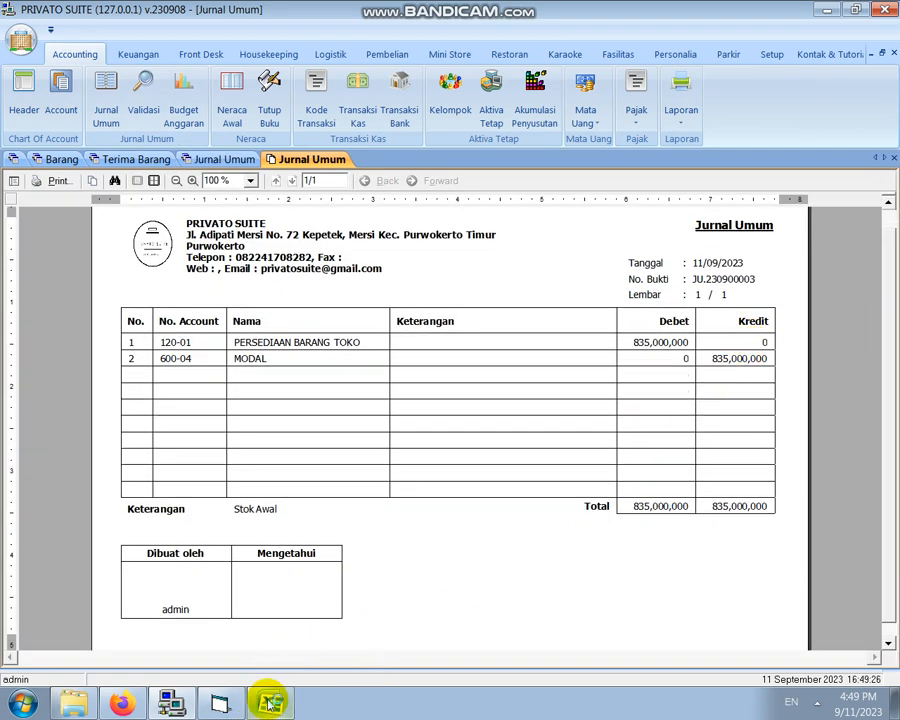
Step: Add the closing note paragraphs "APLIKASI INI DAPAT DIUNDUH DI ASLIGRATIS.COM" and "TUNGGU TUTORIAL SELANJUTNYA"
{"action": "left_click", "coordinate": [230, 706]}
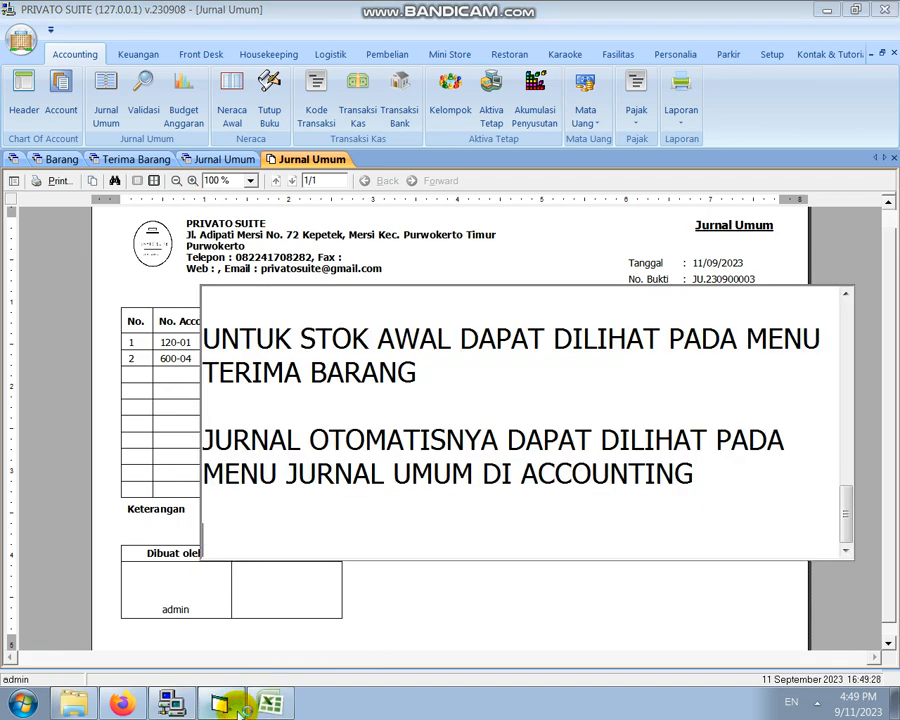
{"action": "type", "text": "APLIKASI I"}
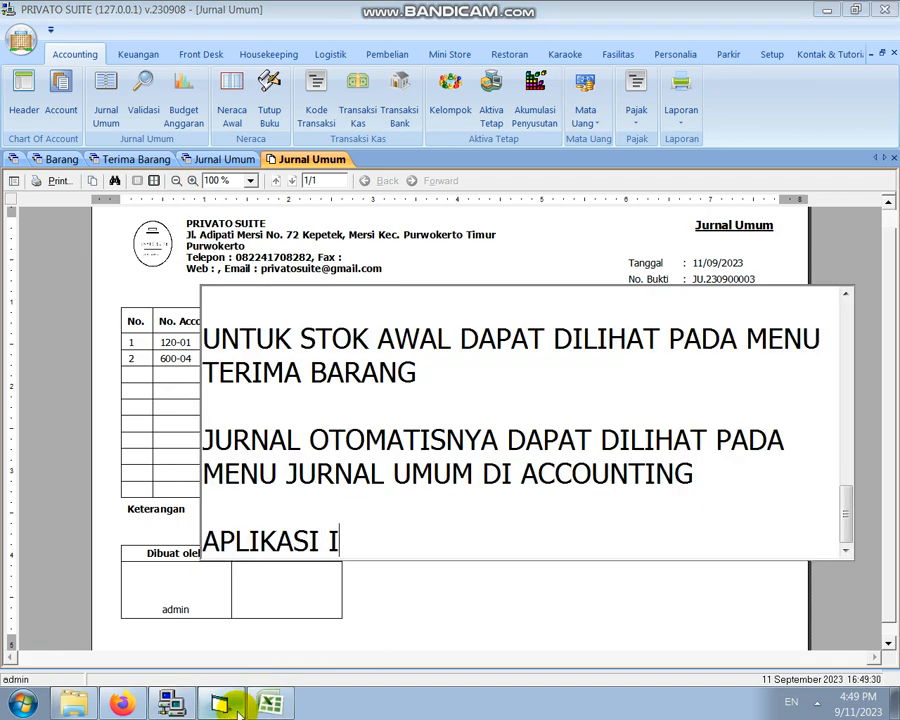
{"action": "type", "text": "NI DAPAT DIU"}
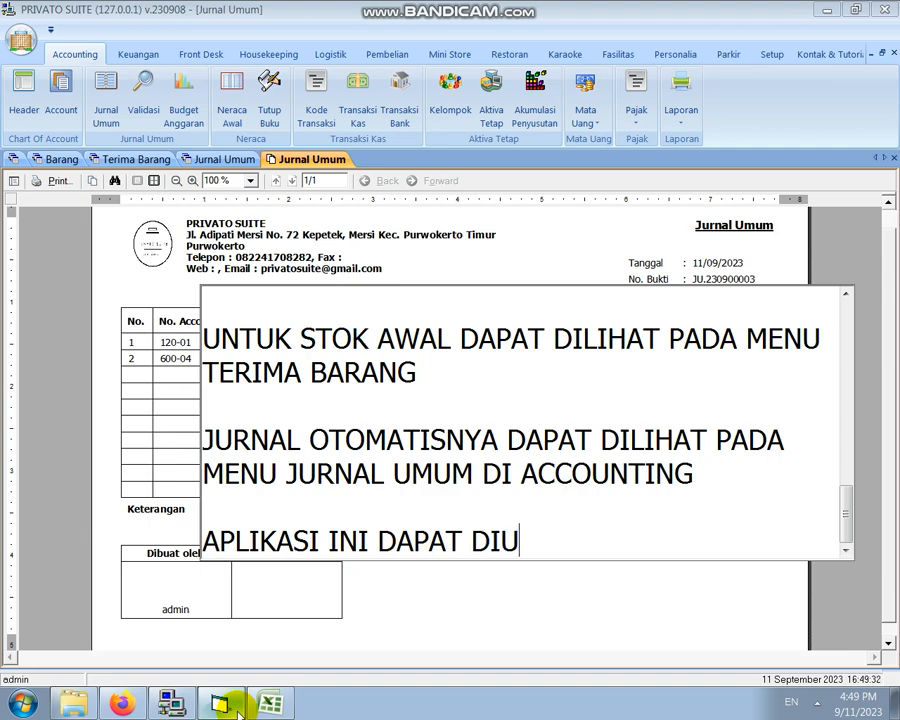
{"action": "type", "text": "NDUH DI ASLIGRATIS.COM"}
{"action": "key", "text": "Return"}
{"action": "key", "text": "Return"}
{"action": "type", "text": "TUNG"}
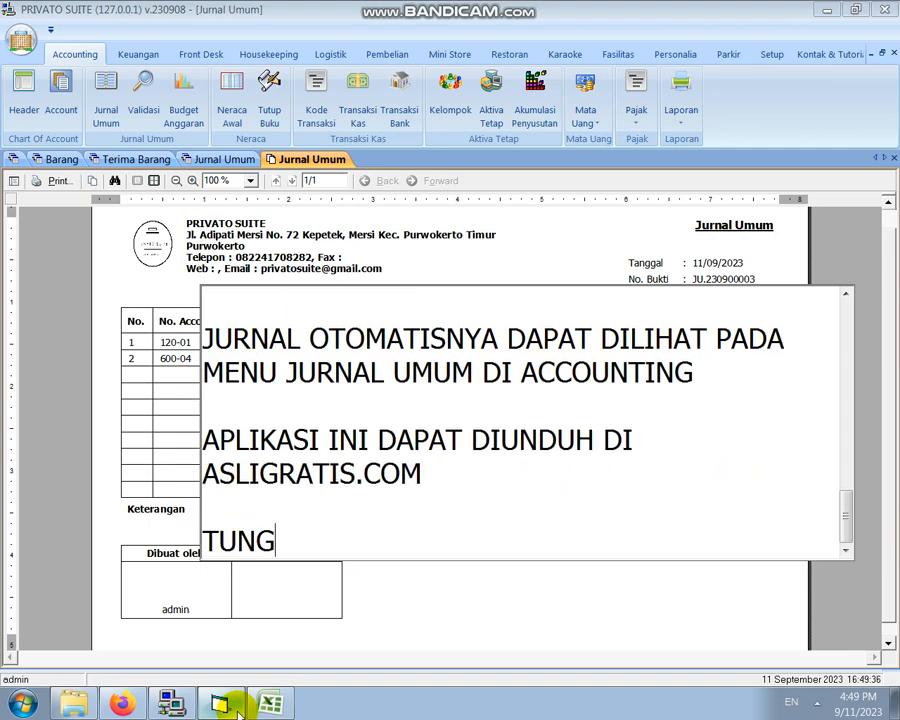
{"action": "type", "text": "GU TUTORIAL SELANJUTNY"}
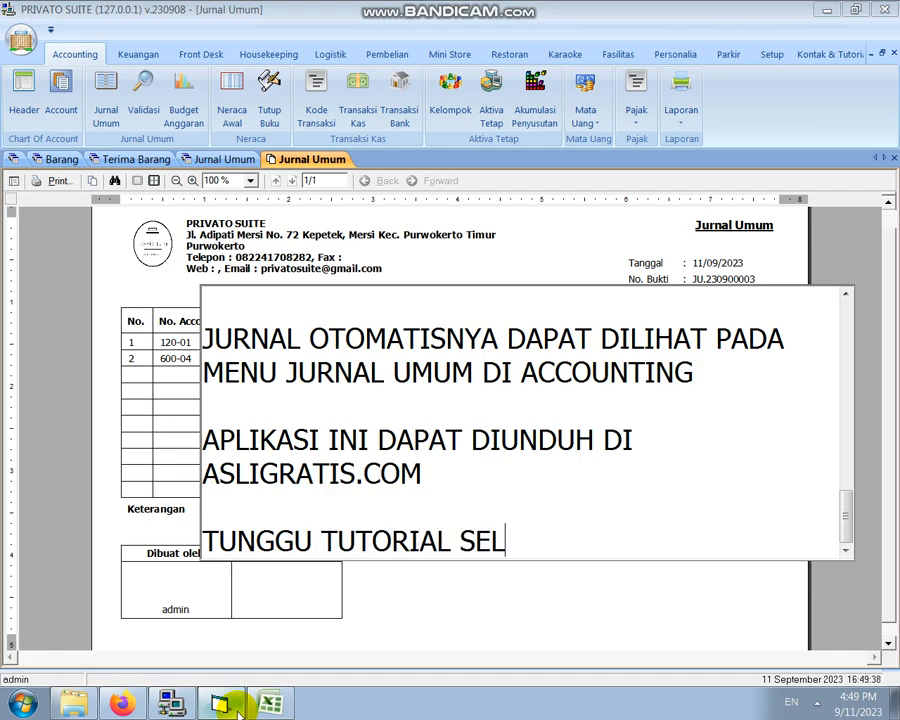